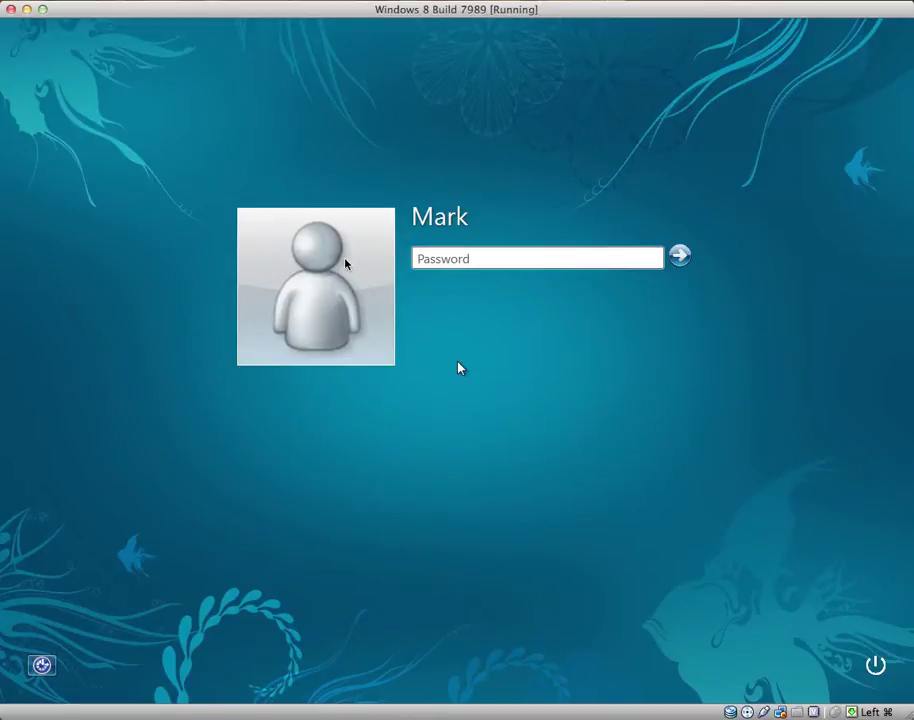
# Sign in at the logon screen with the account password
pyautogui.click(482, 260)
pyautogui.press('Return')
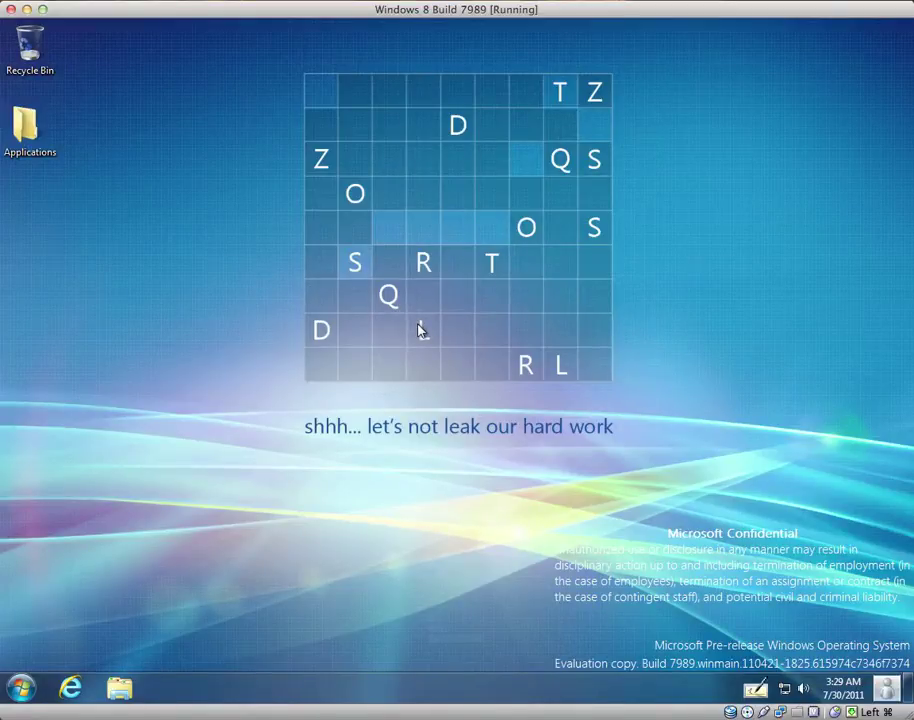
# Choose My Settings from the taskbar user tile menu to reach User Accounts
pyautogui.click(883, 695)
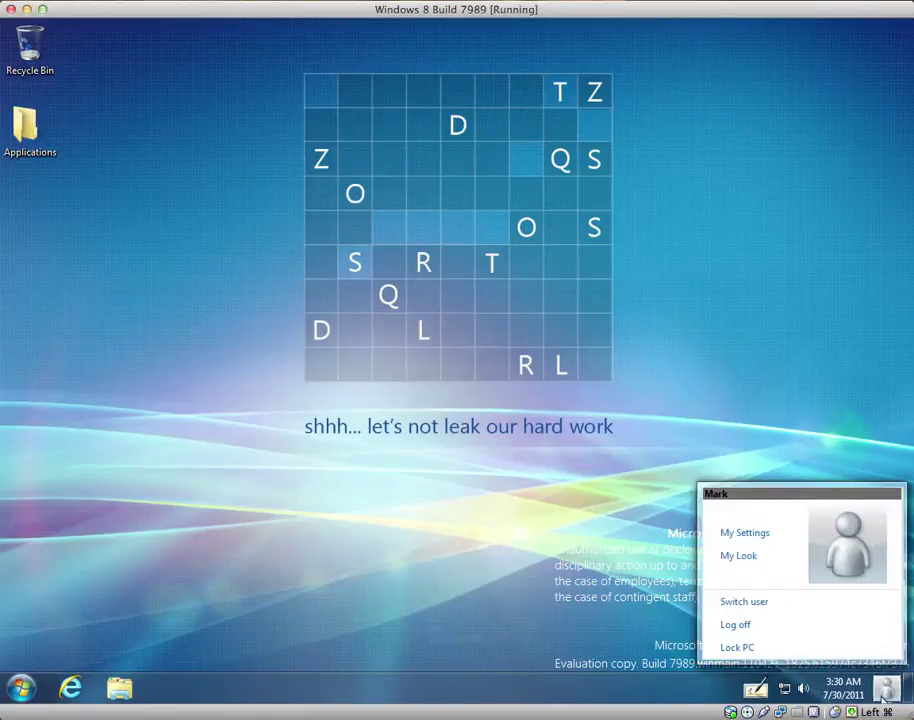
pyautogui.click(883, 695)
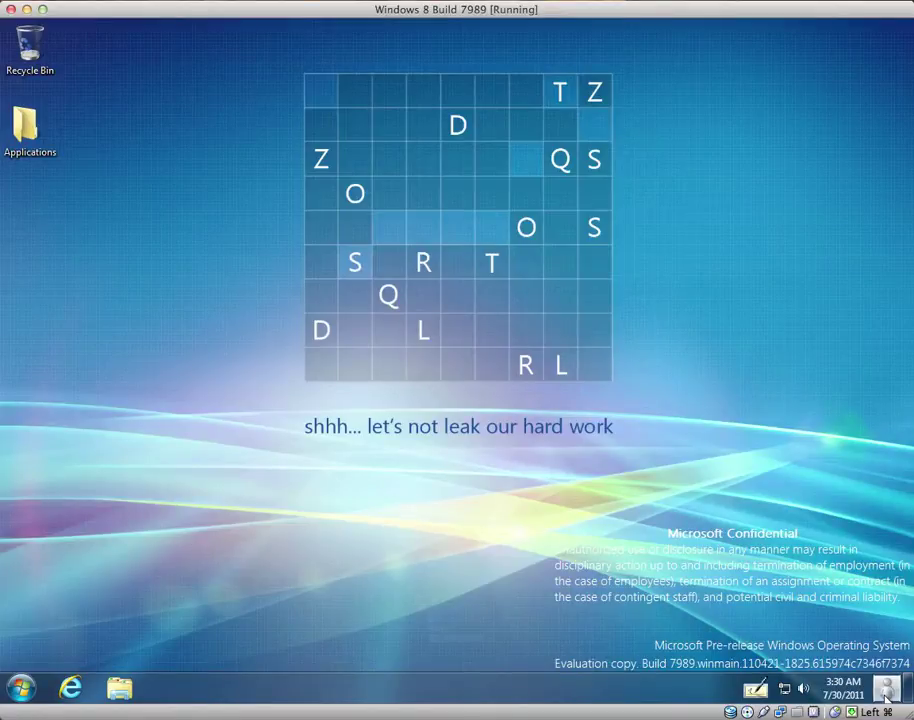
pyautogui.click(884, 690)
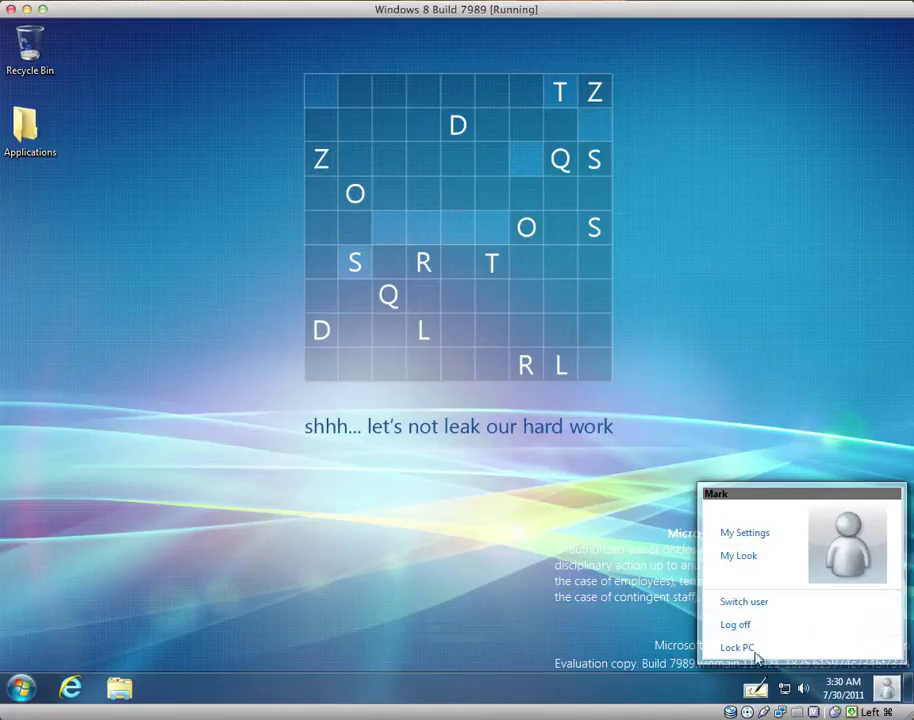
pyautogui.click(748, 534)
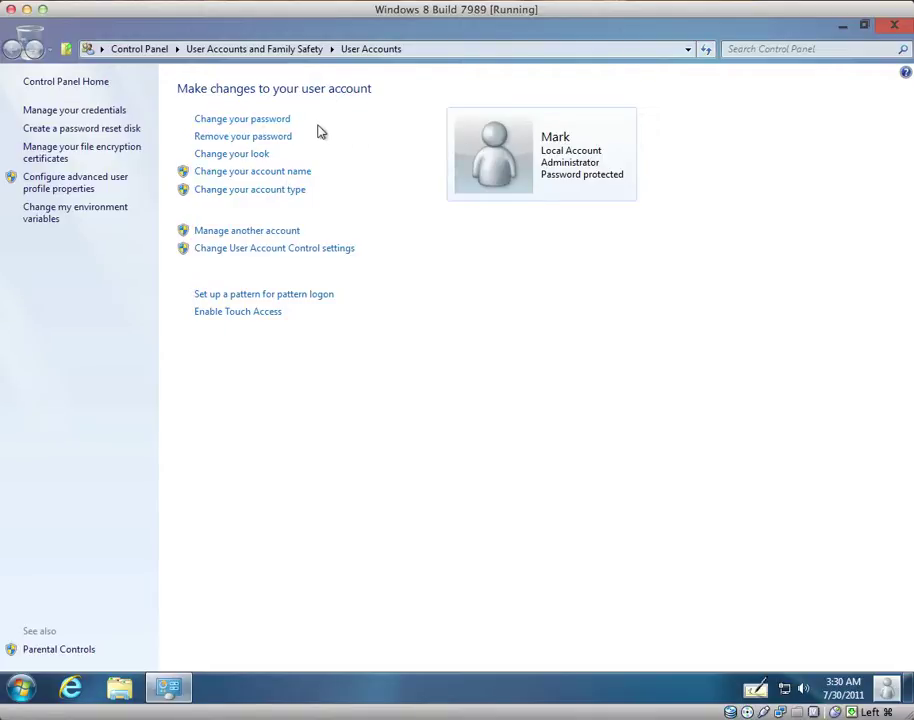
# Replace the grey silhouette account picture with the sleeping kitten tile
pyautogui.click(261, 157)
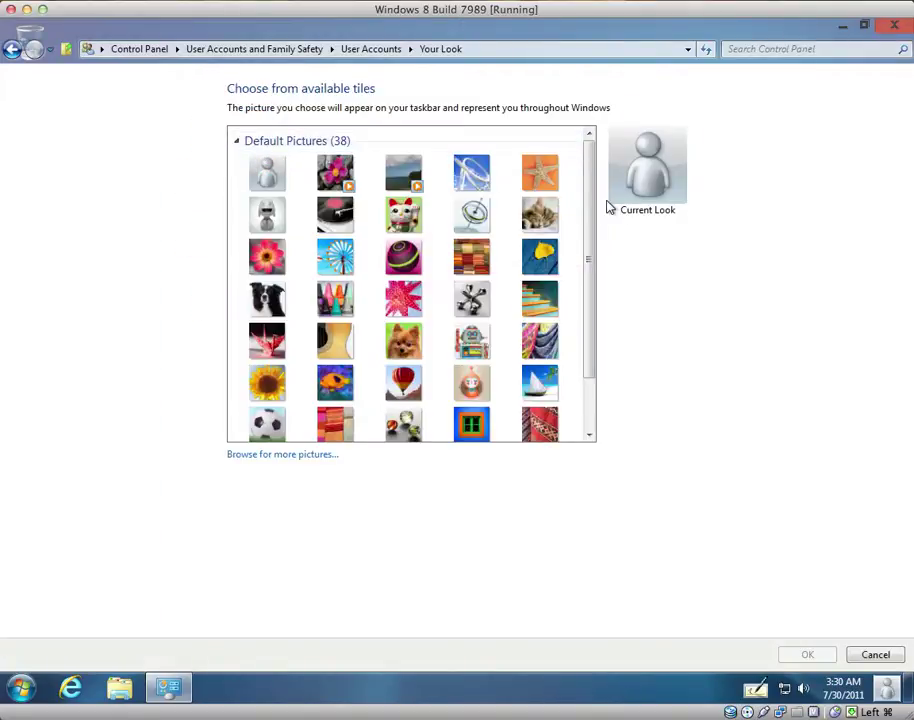
pyautogui.moveTo(592, 211)
pyautogui.mouseDown()
pyautogui.moveTo(592, 286)
pyautogui.moveTo(590, 186)
pyautogui.mouseUp()
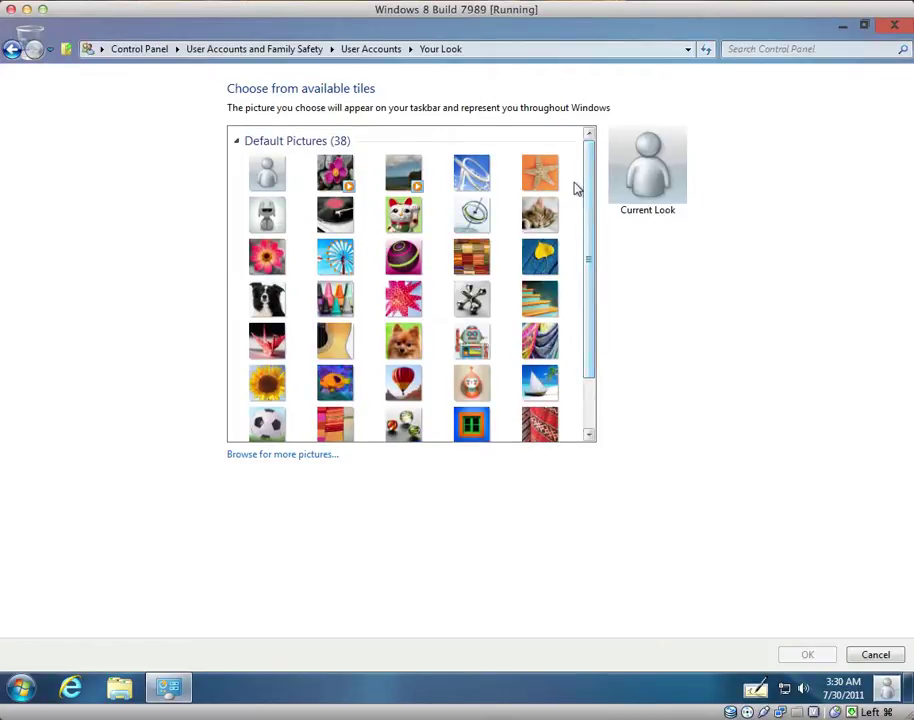
pyautogui.click(540, 214)
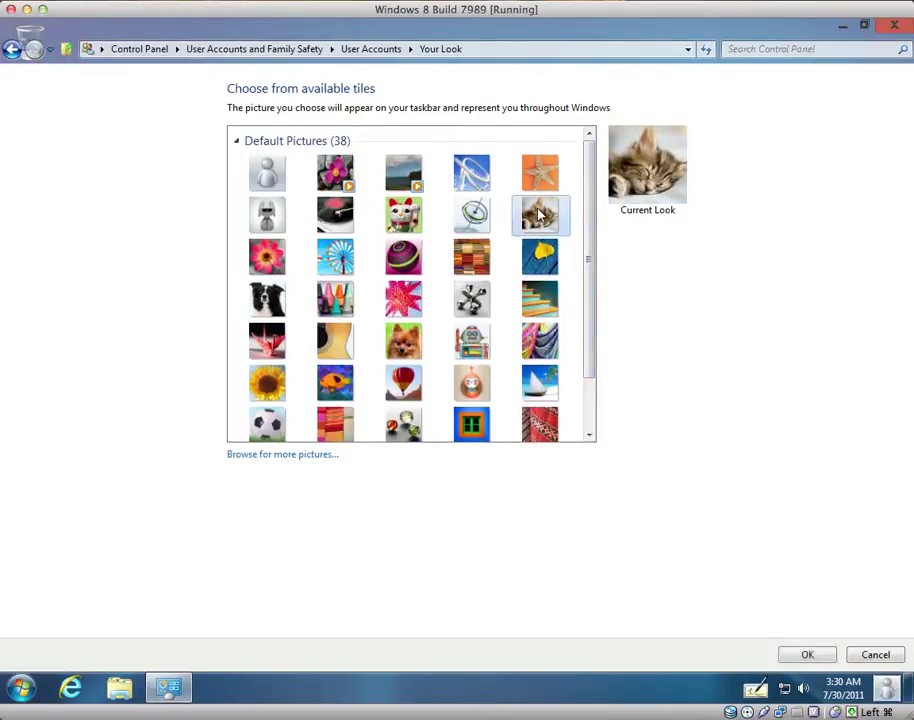
pyautogui.click(830, 661)
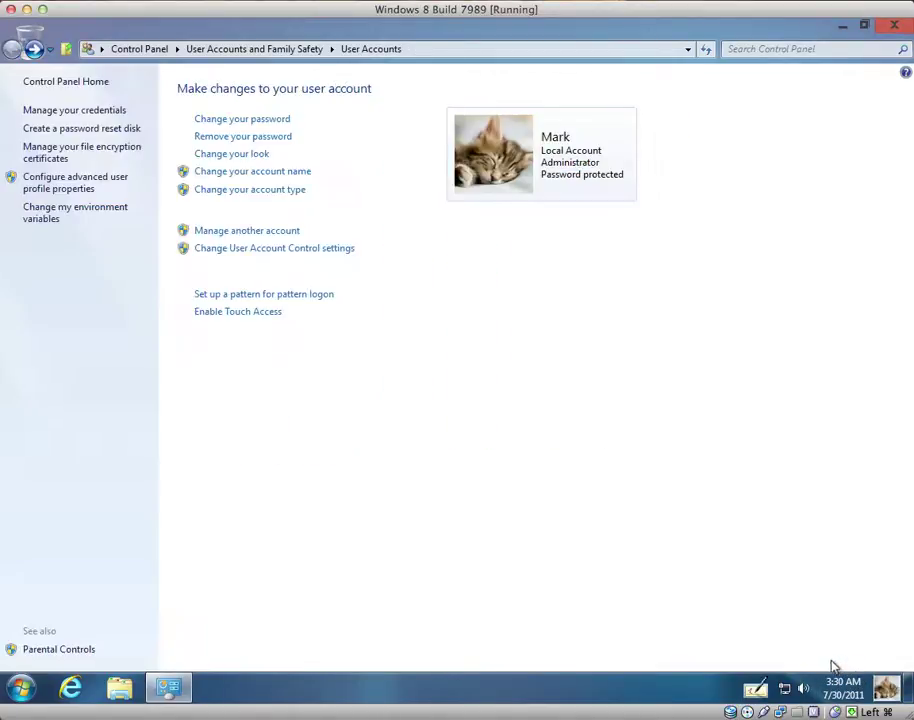
pyautogui.click(885, 688)
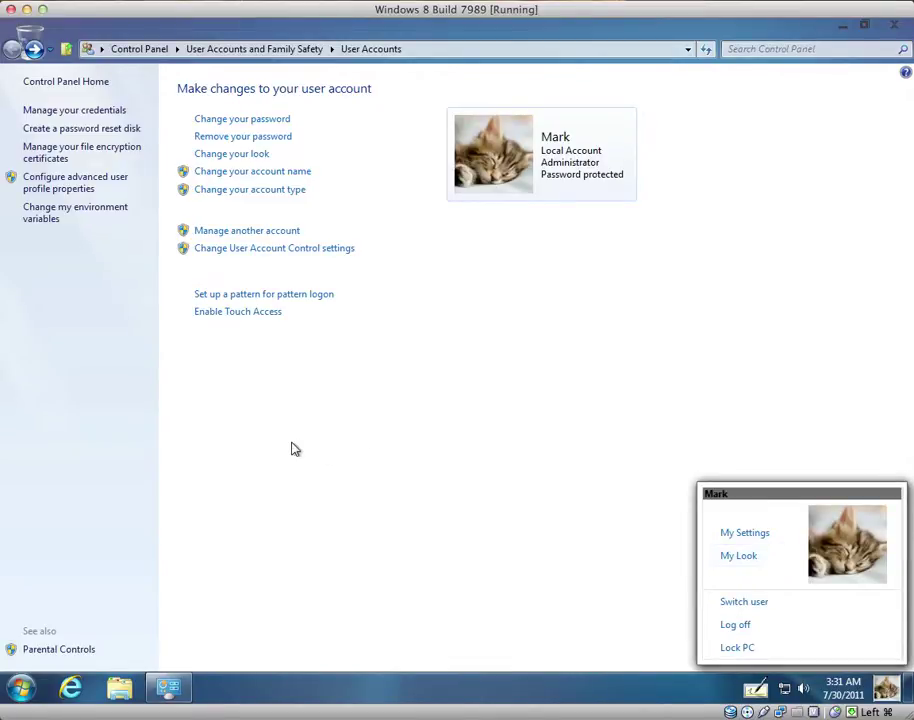
pyautogui.click(743, 566)
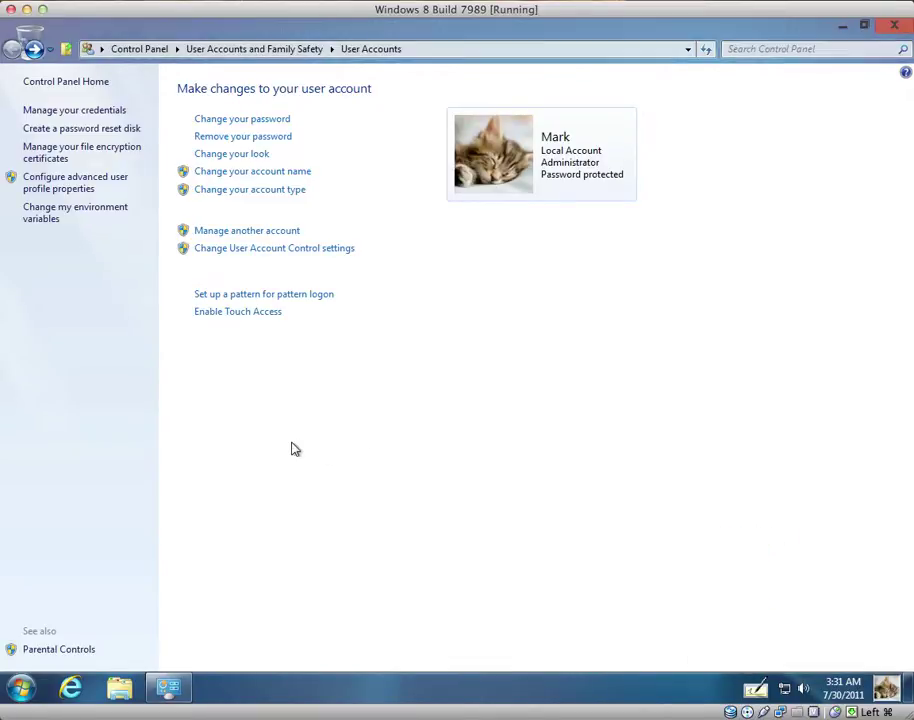
# Start pattern logon setup, discard a trial pattern, and draw the new logon pattern
pyautogui.click(241, 305)
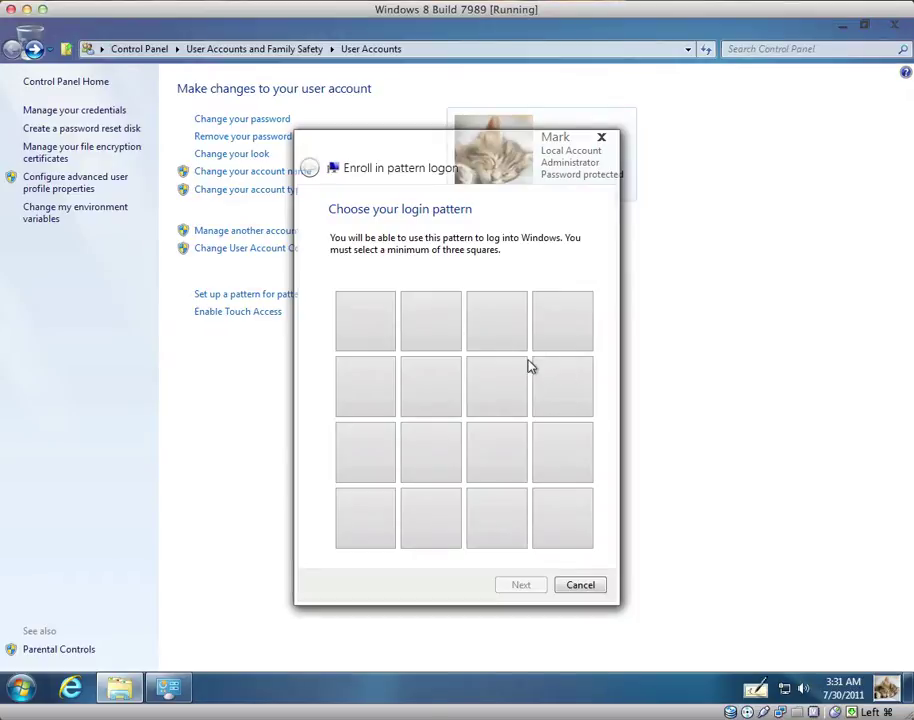
pyautogui.moveTo(384, 345)
pyautogui.mouseDown()
pyautogui.moveTo(382, 498)
pyautogui.moveTo(679, 506)
pyautogui.moveTo(606, 507)
pyautogui.moveTo(528, 465)
pyautogui.moveTo(520, 420)
pyautogui.moveTo(541, 418)
pyautogui.moveTo(545, 357)
pyautogui.moveTo(507, 348)
pyautogui.mouseUp()
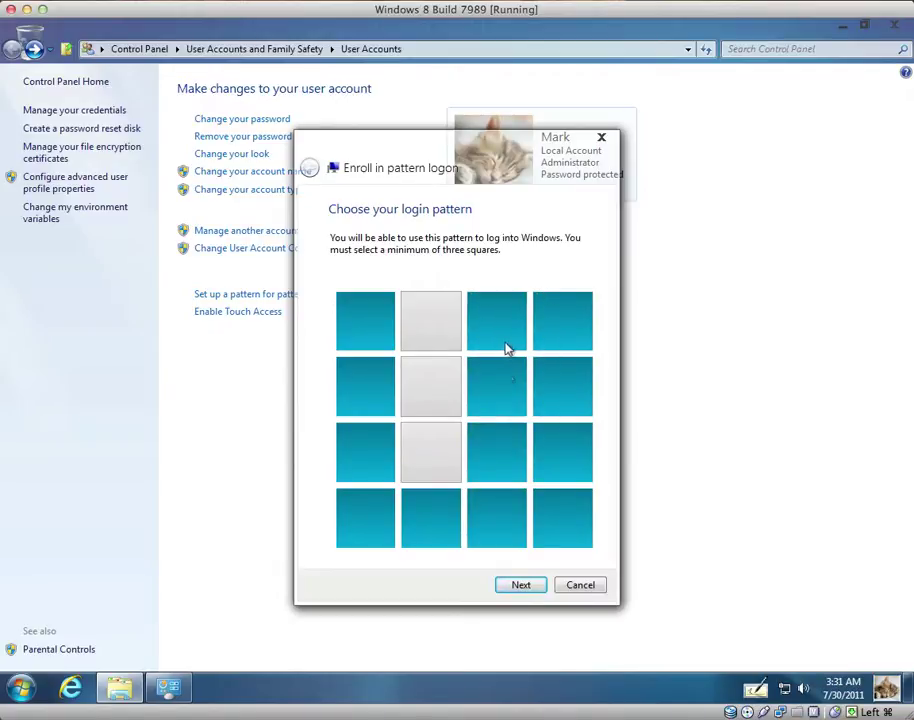
pyautogui.click(580, 585)
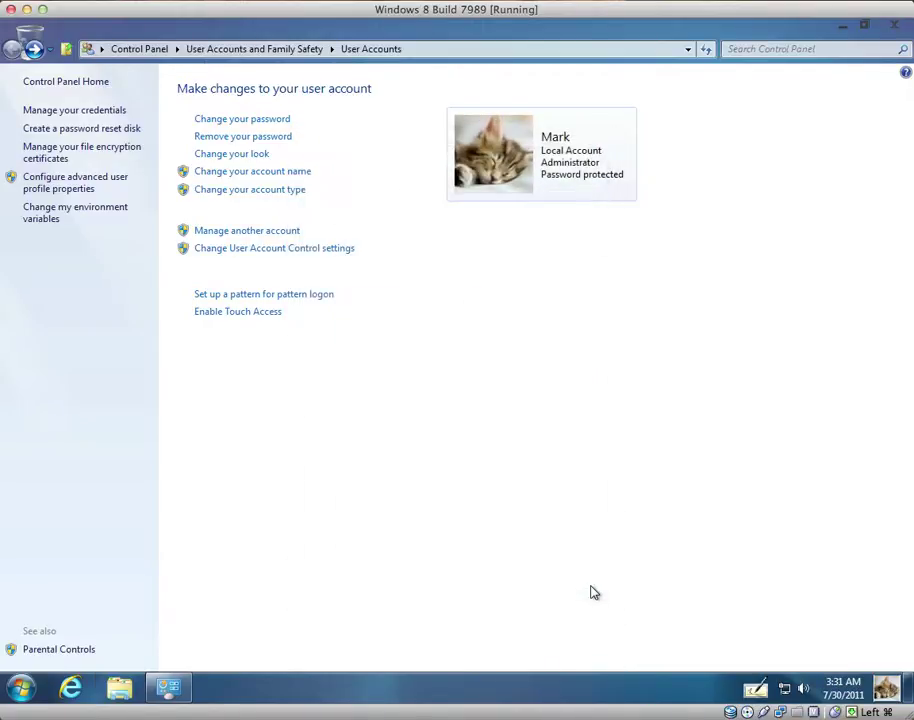
pyautogui.click(253, 294)
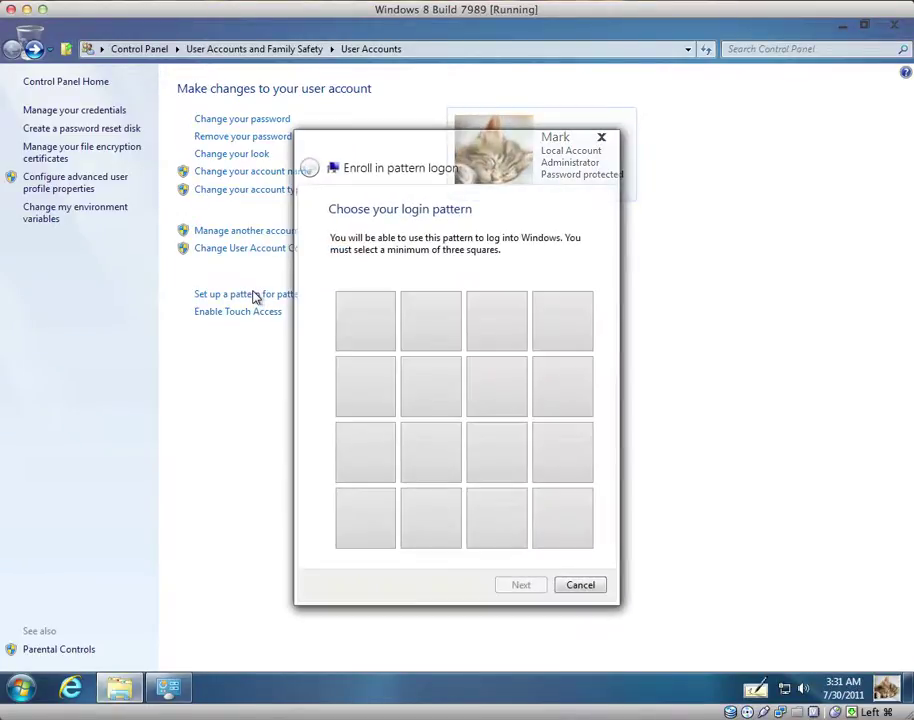
pyautogui.moveTo(382, 331)
pyautogui.mouseDown()
pyautogui.moveTo(375, 498)
pyautogui.moveTo(543, 516)
pyautogui.moveTo(547, 349)
pyautogui.moveTo(451, 347)
pyautogui.moveTo(447, 422)
pyautogui.moveTo(467, 439)
pyautogui.moveTo(490, 412)
pyautogui.mouseUp()
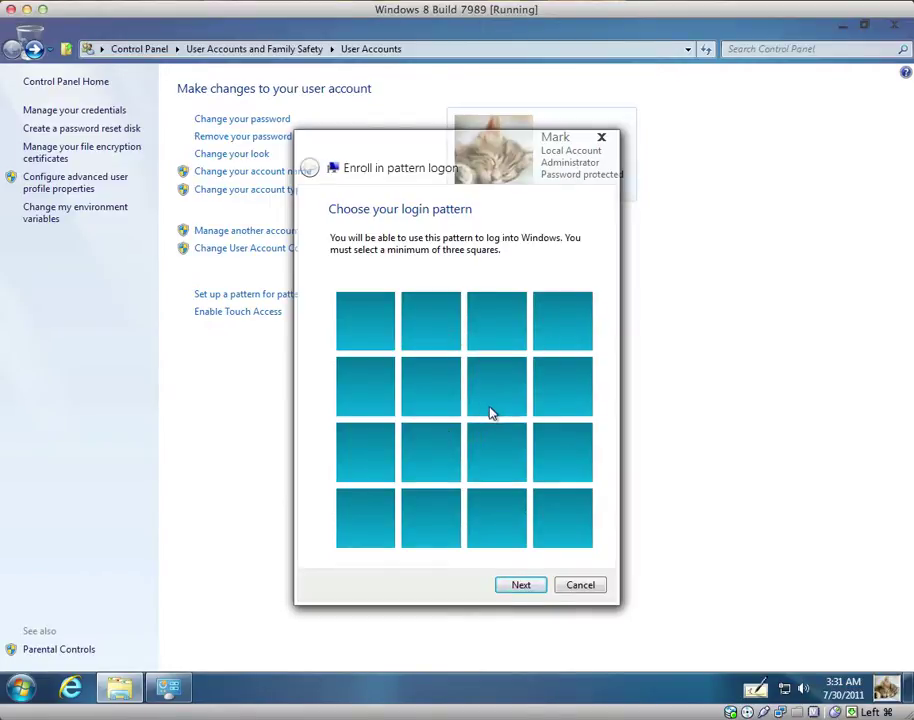
pyautogui.click(521, 584)
# Confirm the logon pattern by redrawing it and enter the account password
pyautogui.moveTo(380, 322)
pyautogui.mouseDown()
pyautogui.moveTo(369, 498)
pyautogui.moveTo(516, 506)
pyautogui.moveTo(551, 465)
pyautogui.moveTo(551, 351)
pyautogui.moveTo(465, 332)
pyautogui.moveTo(406, 333)
pyautogui.moveTo(414, 410)
pyautogui.moveTo(441, 437)
pyautogui.moveTo(476, 439)
pyautogui.moveTo(477, 408)
pyautogui.mouseUp()
pyautogui.click(547, 585)
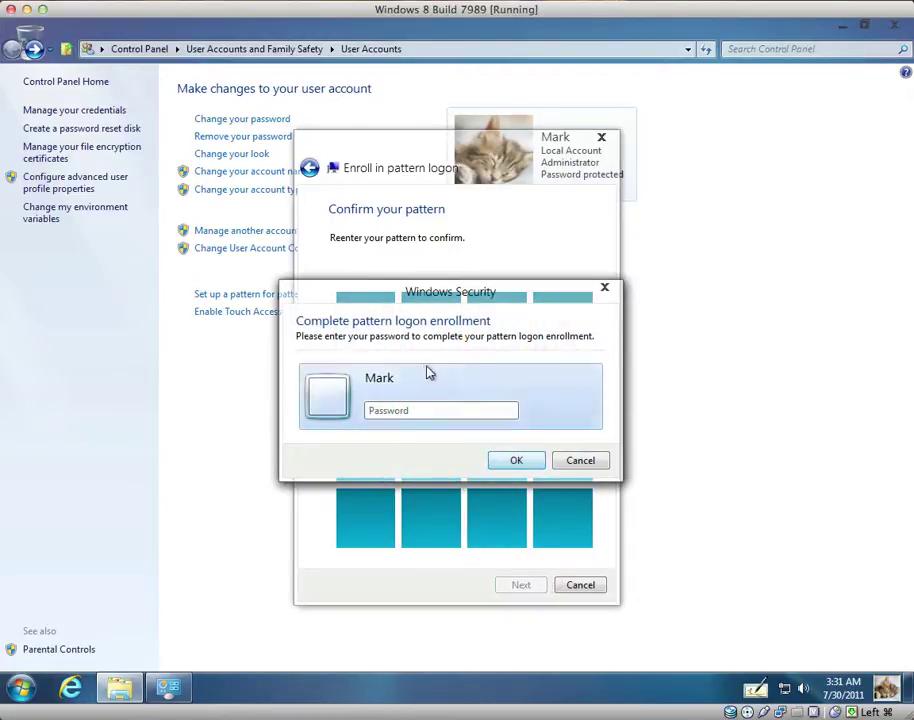
pyautogui.write('1234')
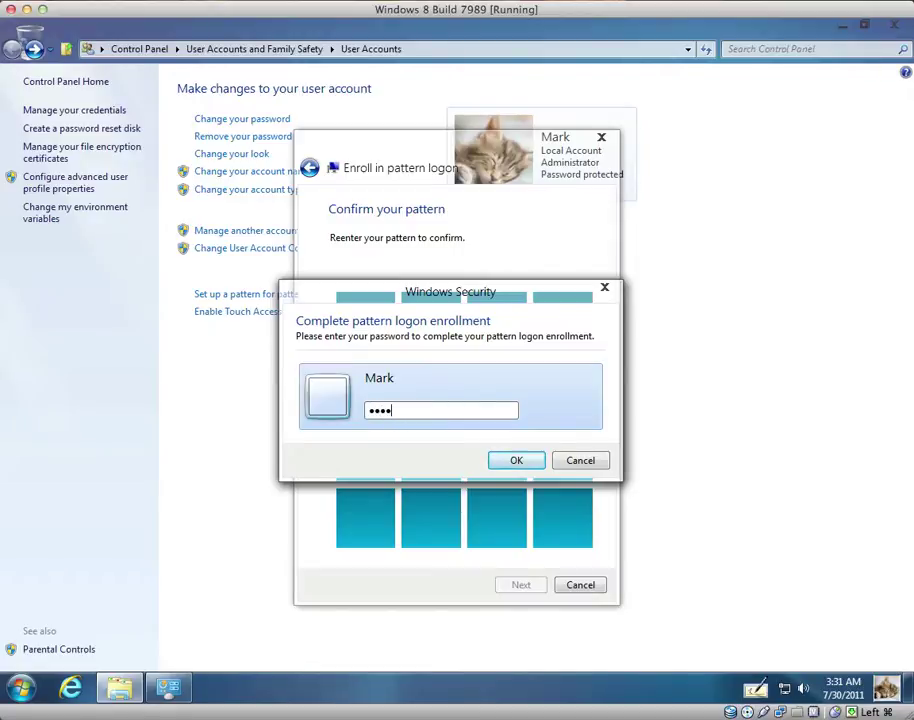
pyautogui.write('567890')
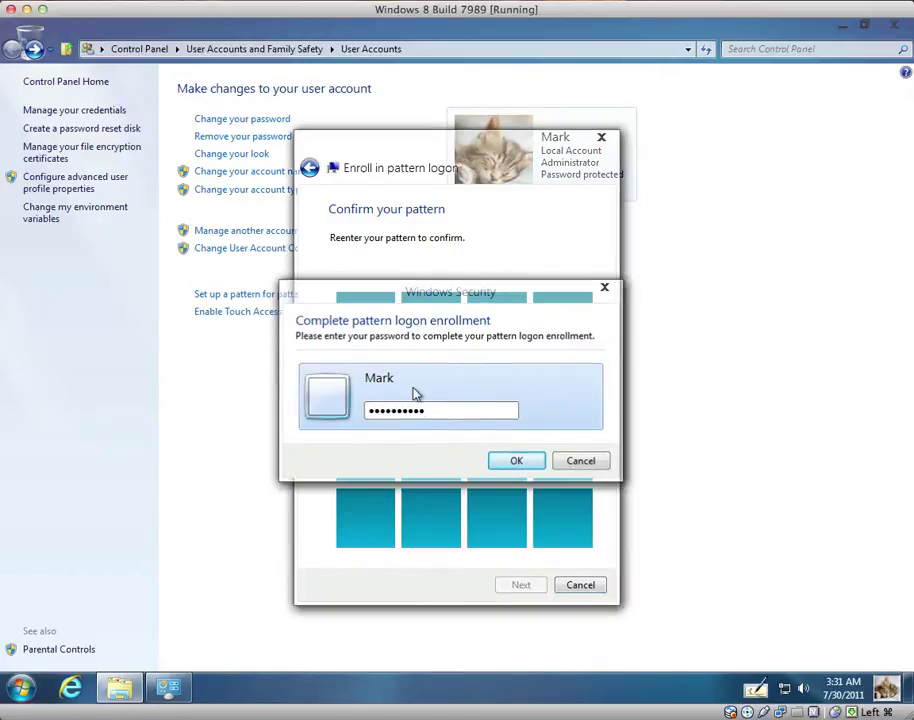
pyautogui.press('Return')
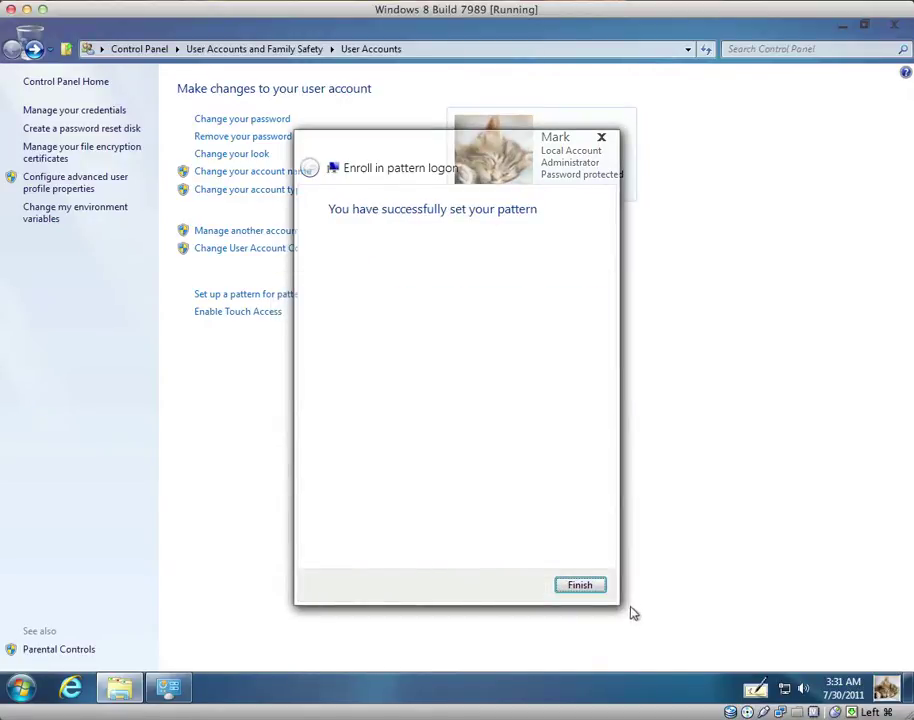
# Dismiss the enrollment message, lock with Win+L, and unlock by tracing the logon pattern
pyautogui.click(600, 591)
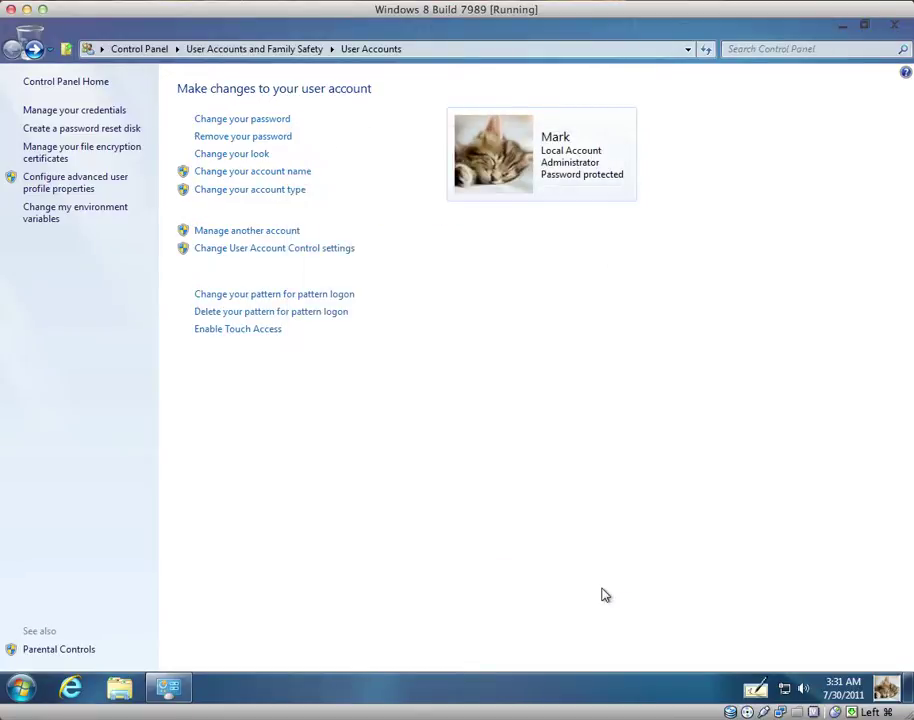
pyautogui.press('super+l')
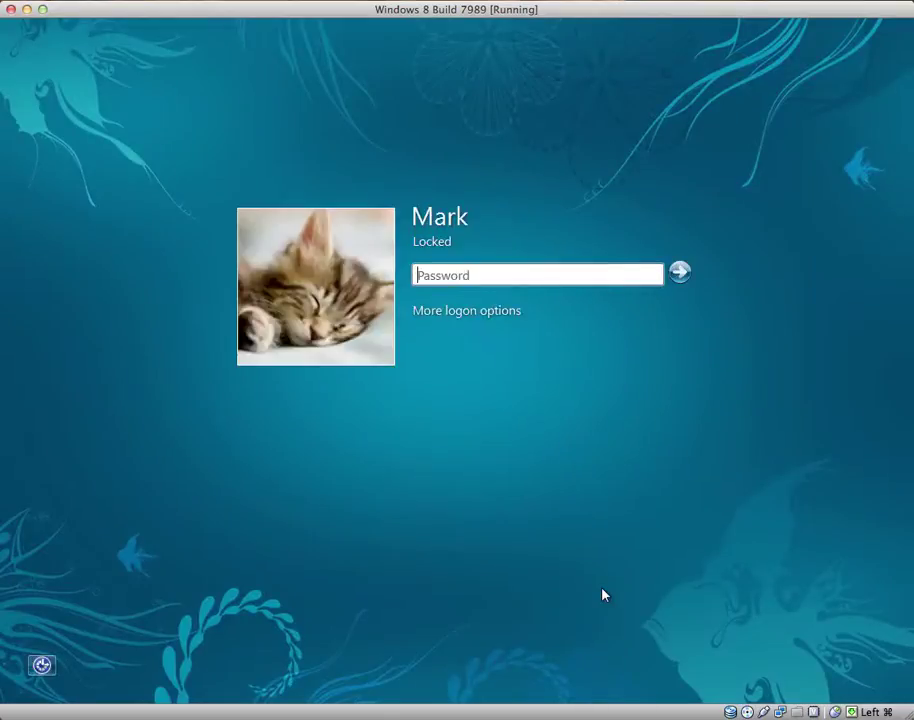
pyautogui.click(468, 312)
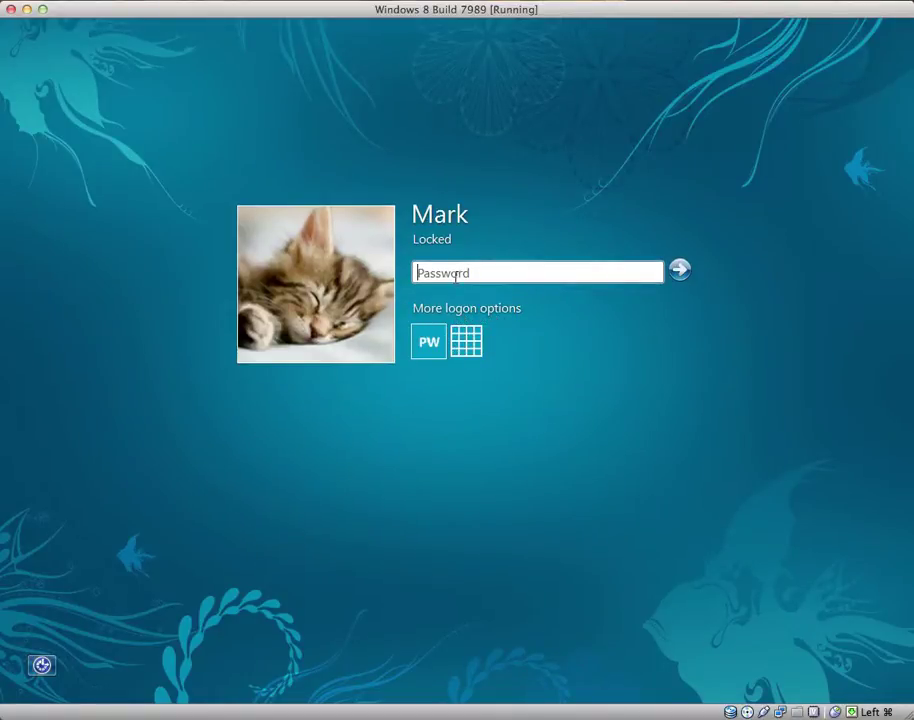
pyautogui.click(464, 341)
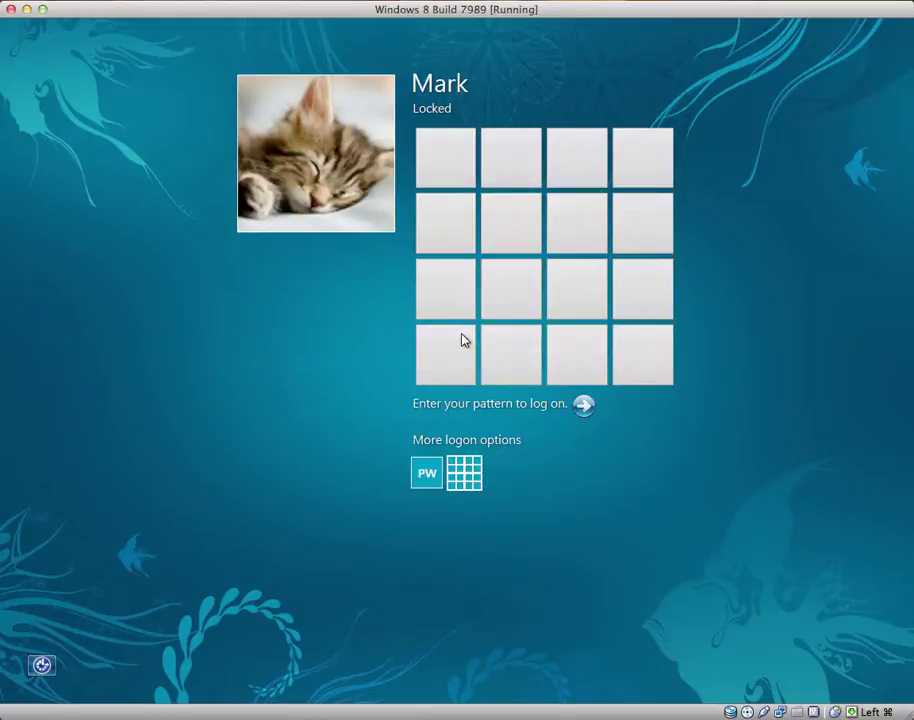
pyautogui.moveTo(463, 173)
pyautogui.mouseDown()
pyautogui.moveTo(443, 425)
pyautogui.moveTo(553, 373)
pyautogui.moveTo(630, 371)
pyautogui.moveTo(643, 139)
pyautogui.moveTo(584, 141)
pyautogui.moveTo(532, 161)
pyautogui.moveTo(520, 275)
pyautogui.moveTo(566, 278)
pyautogui.moveTo(572, 254)
pyautogui.mouseUp()
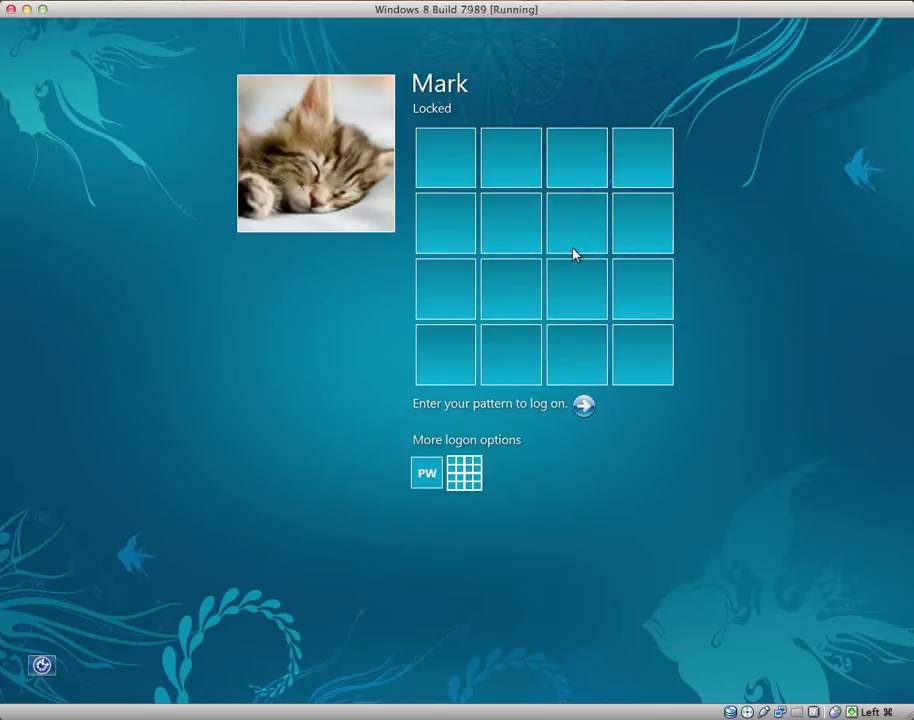
pyautogui.click(583, 404)
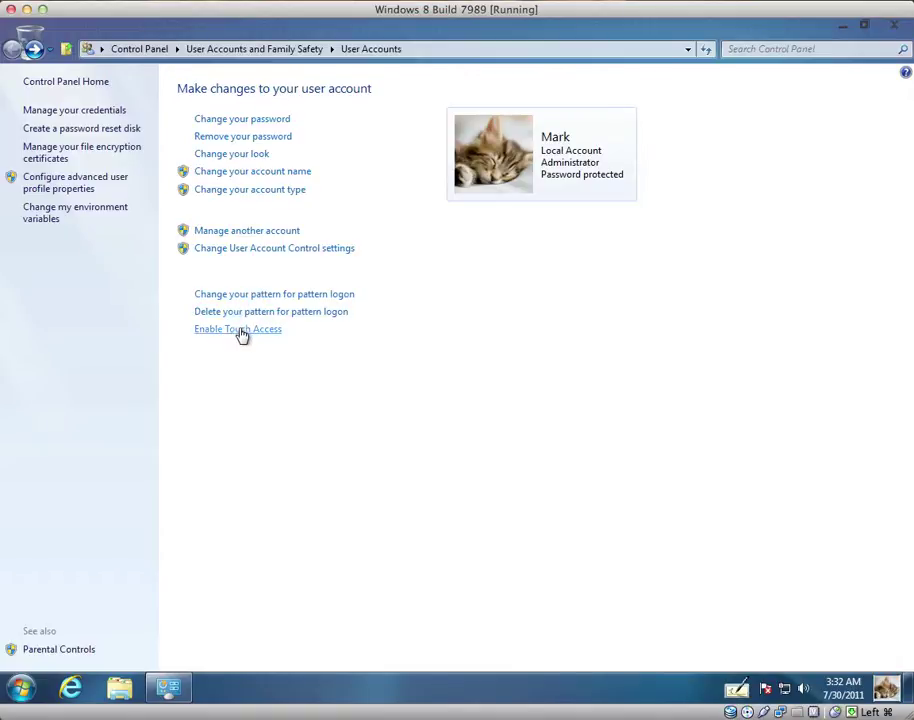
# Turn Touch Access on and back off, then close the Control Panel window
pyautogui.click(241, 330)
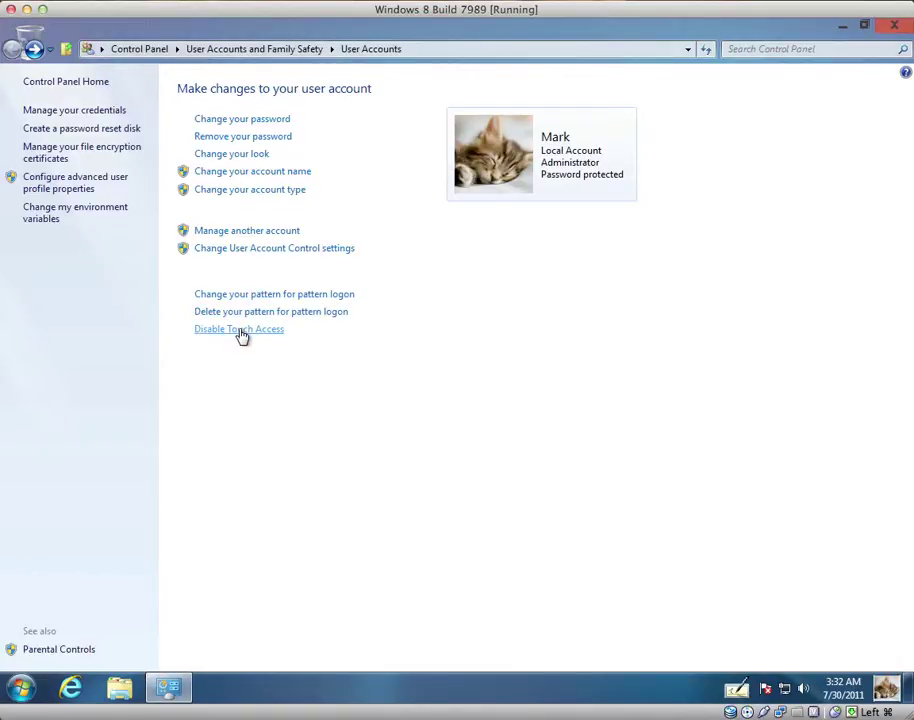
pyautogui.click(241, 330)
pyautogui.click(891, 27)
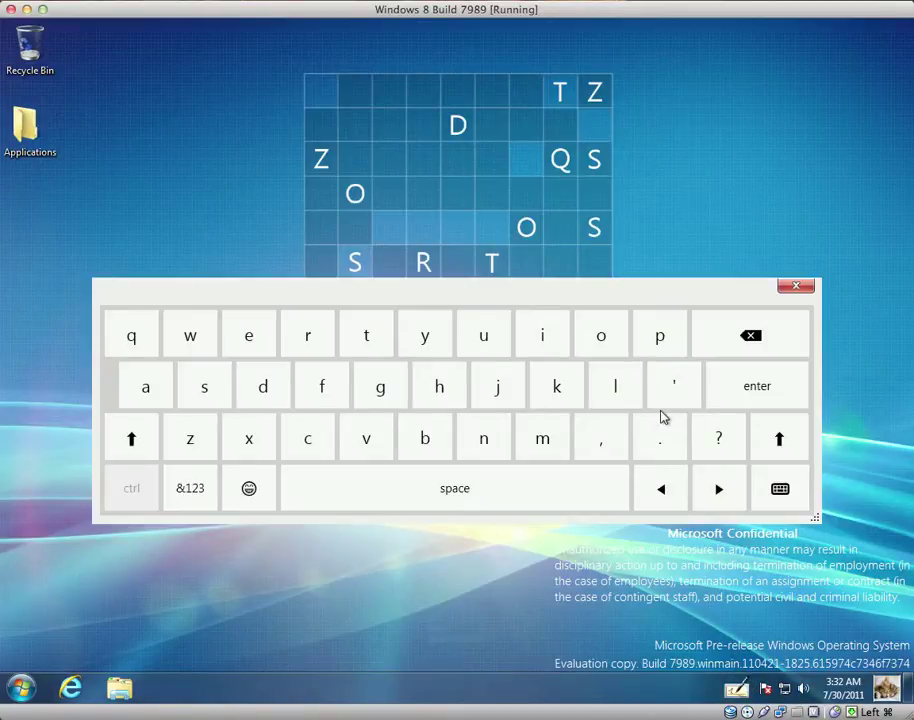
# Toggle the touch keyboard repeatedly between emoji and letters, ending on letters
pyautogui.click(249, 488)
pyautogui.click(249, 488)
pyautogui.click(249, 488)
pyautogui.click(249, 488)
pyautogui.click(249, 488)
pyautogui.click(249, 488)
pyautogui.click(249, 488)
pyautogui.click(249, 488)
pyautogui.click(249, 488)
pyautogui.click(249, 488)
pyautogui.click(249, 488)
pyautogui.click(249, 488)
# Show and dismiss the keyboard layout choices, close the touch keyboard, and open the taskbar menu
pyautogui.click(763, 490)
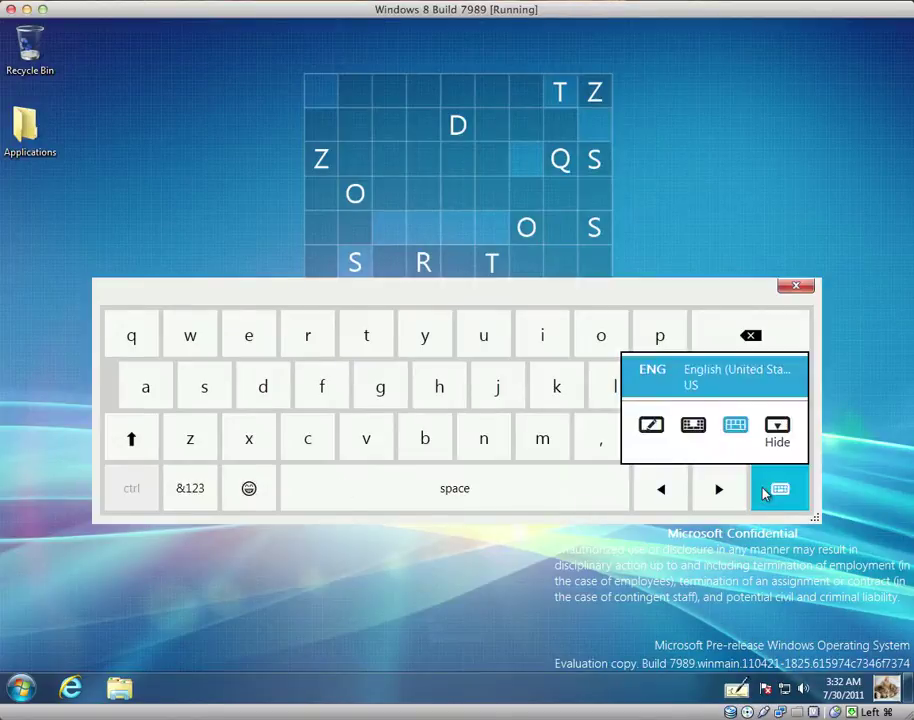
pyautogui.click(768, 492)
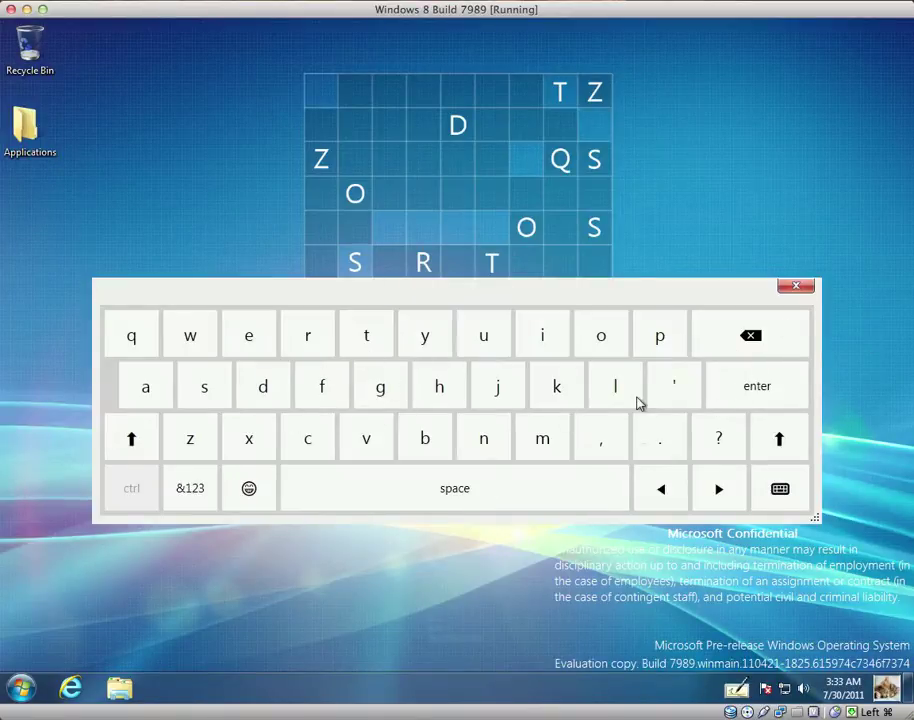
pyautogui.click(795, 288)
pyautogui.rightClick(450, 688)
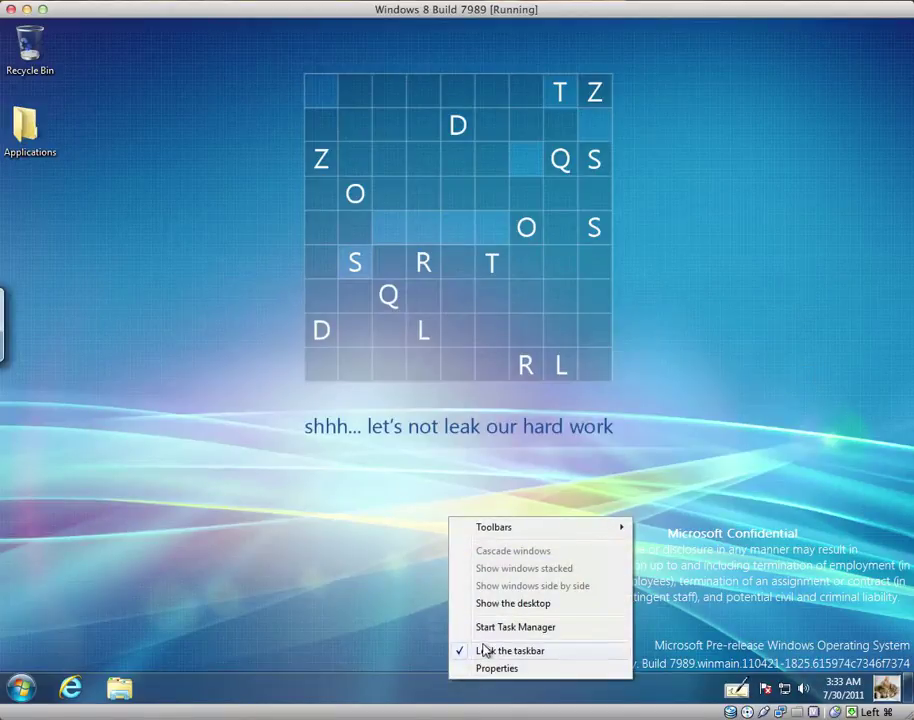
# Launch Task Manager, expand it to full details, and view the Startup tab
pyautogui.click(488, 630)
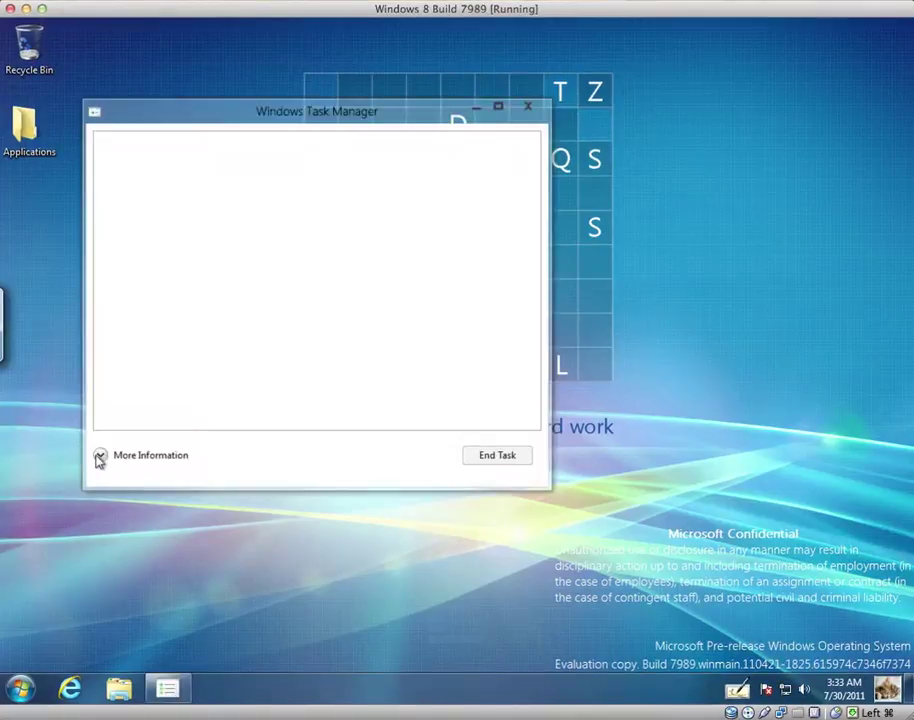
pyautogui.click(96, 456)
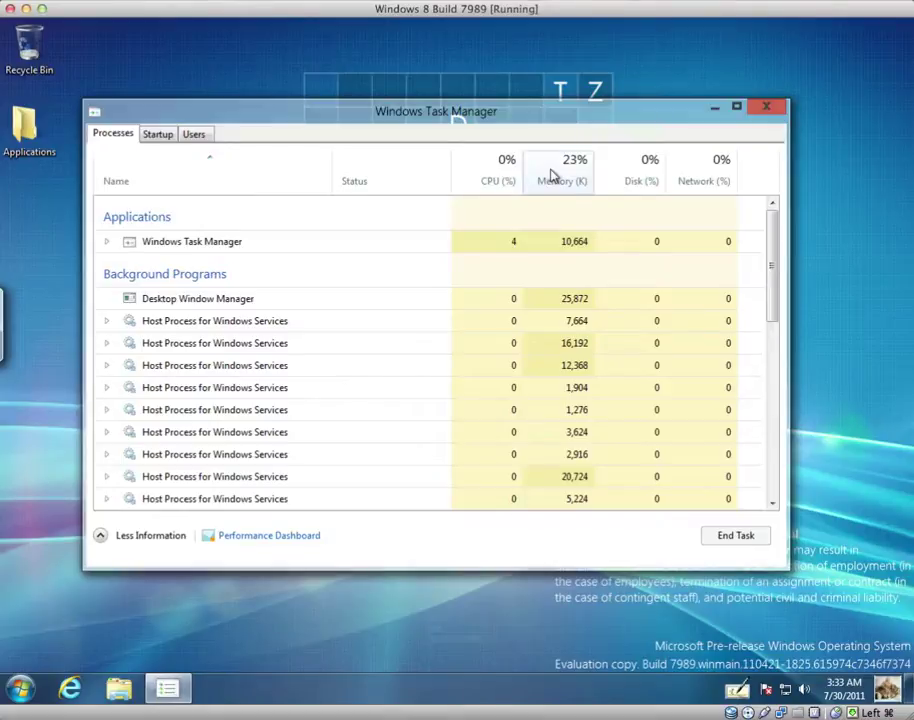
pyautogui.click(163, 137)
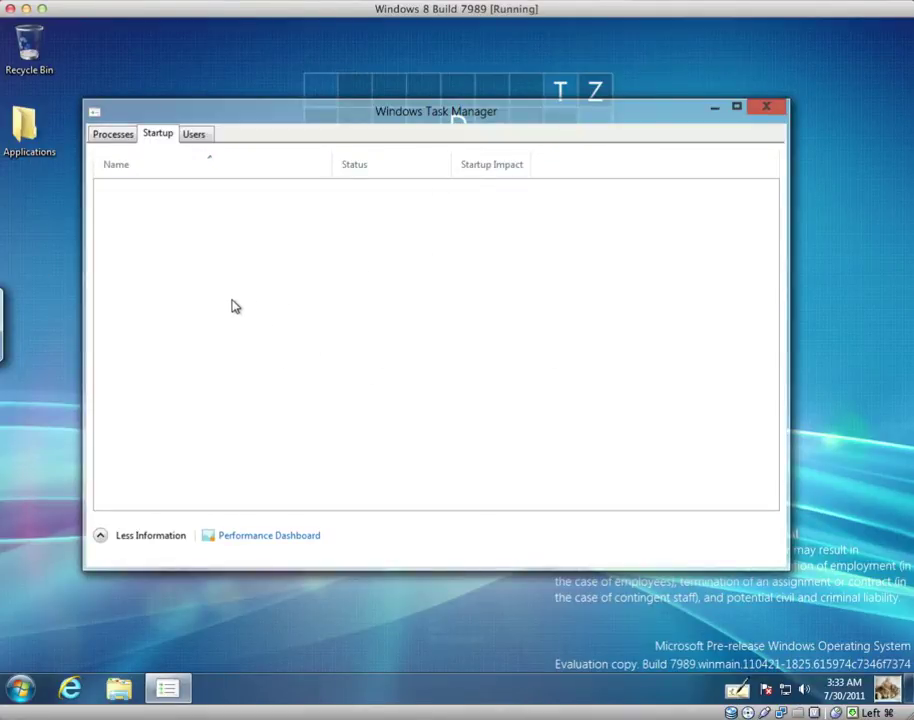
# On the Users tab, expand and then collapse the signed-in user's processes
pyautogui.click(195, 135)
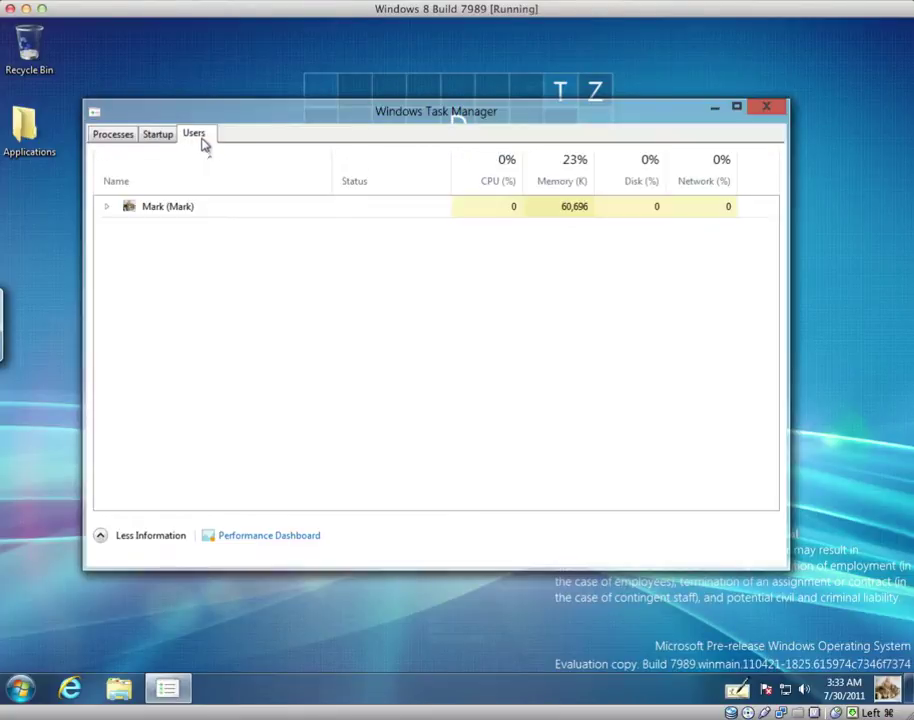
pyautogui.click(109, 206)
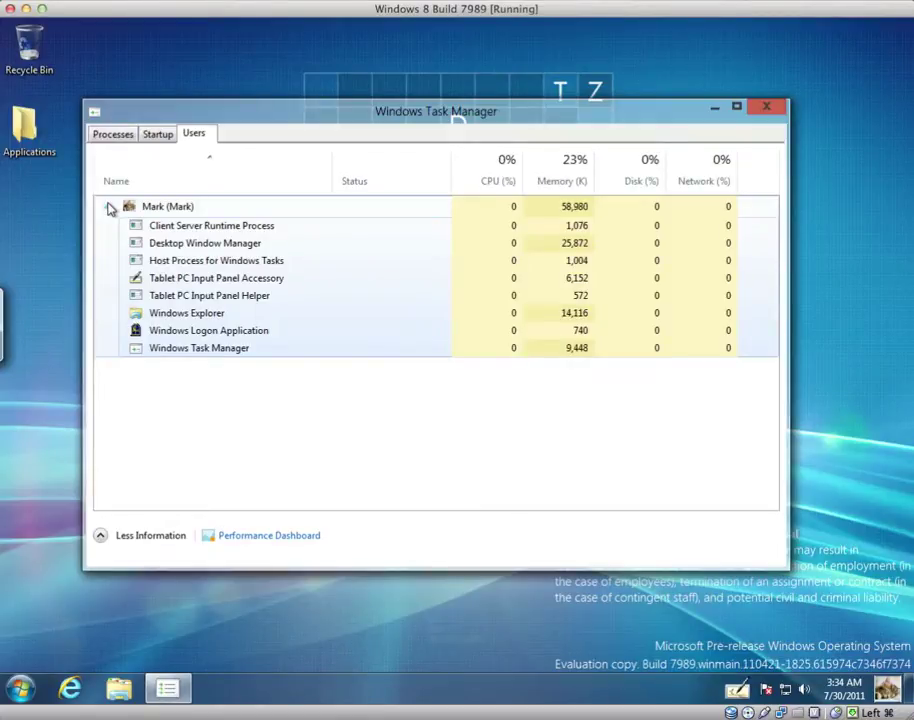
pyautogui.click(108, 206)
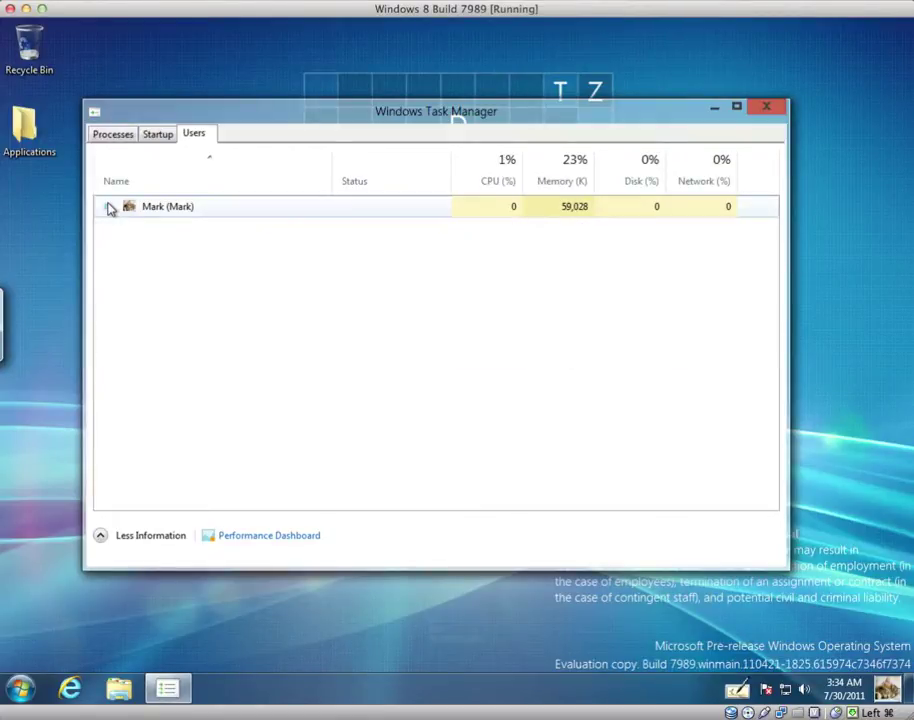
# From the Startup tab, open the Performance Dashboard and view CPU performance details
pyautogui.click(159, 139)
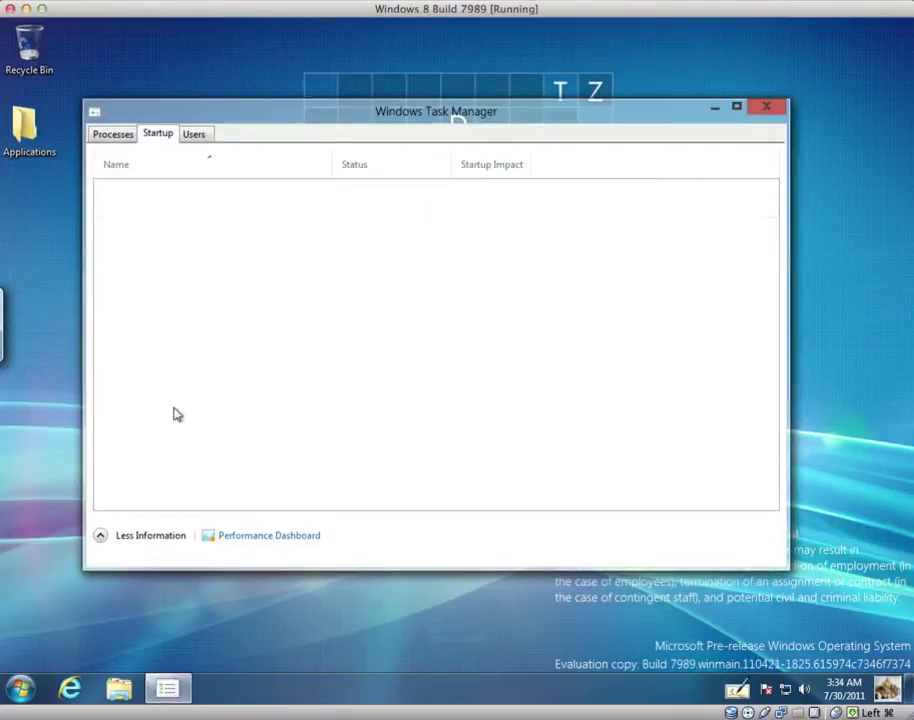
pyautogui.click(235, 538)
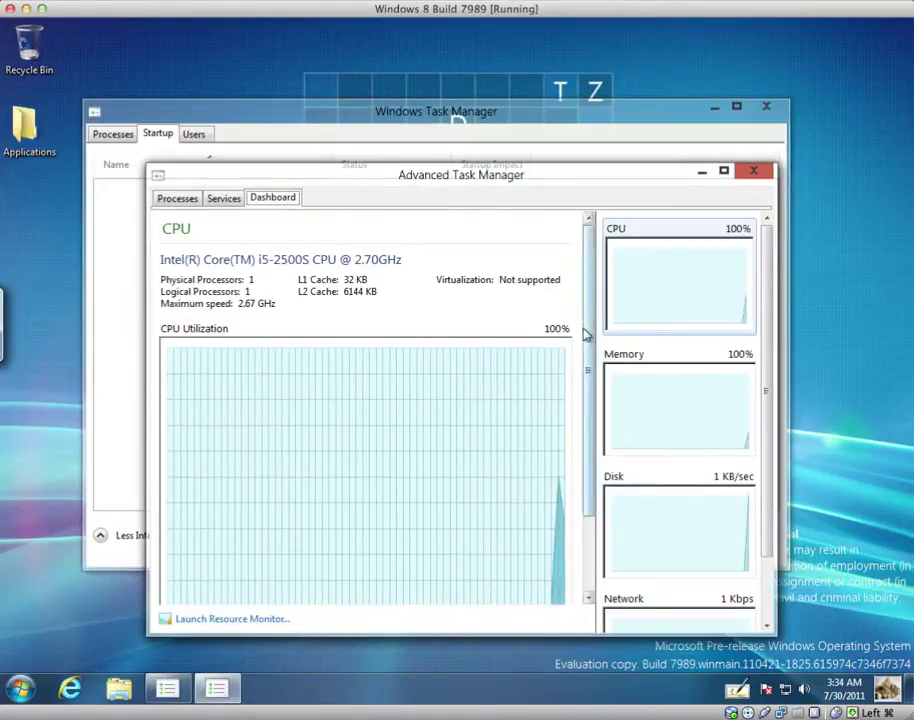
pyautogui.scroll(-2, 585, 402)
pyautogui.click(610, 312)
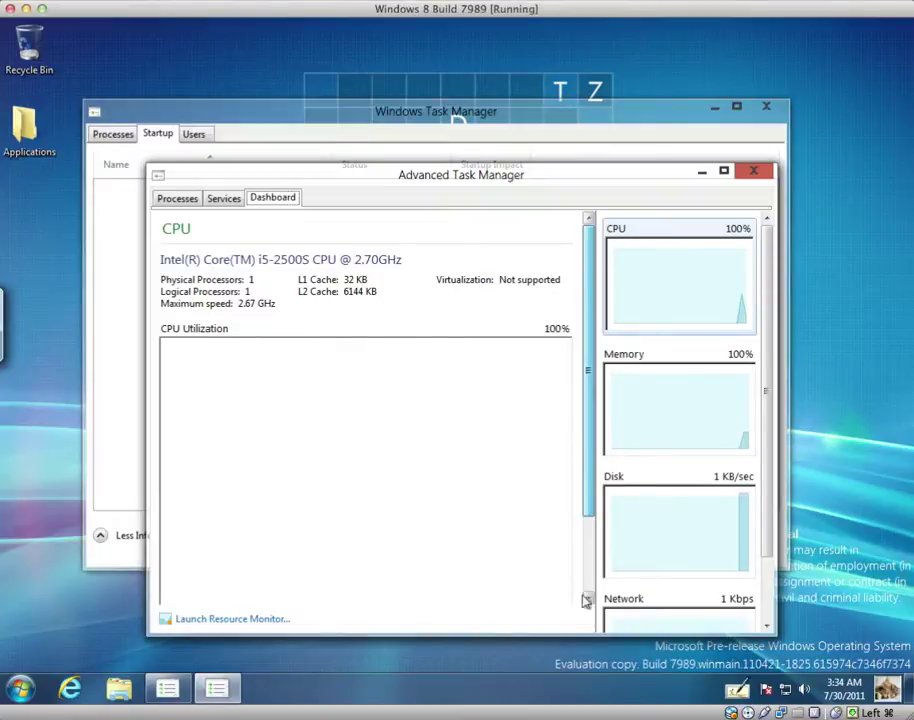
pyautogui.scroll(-2, 590, 583)
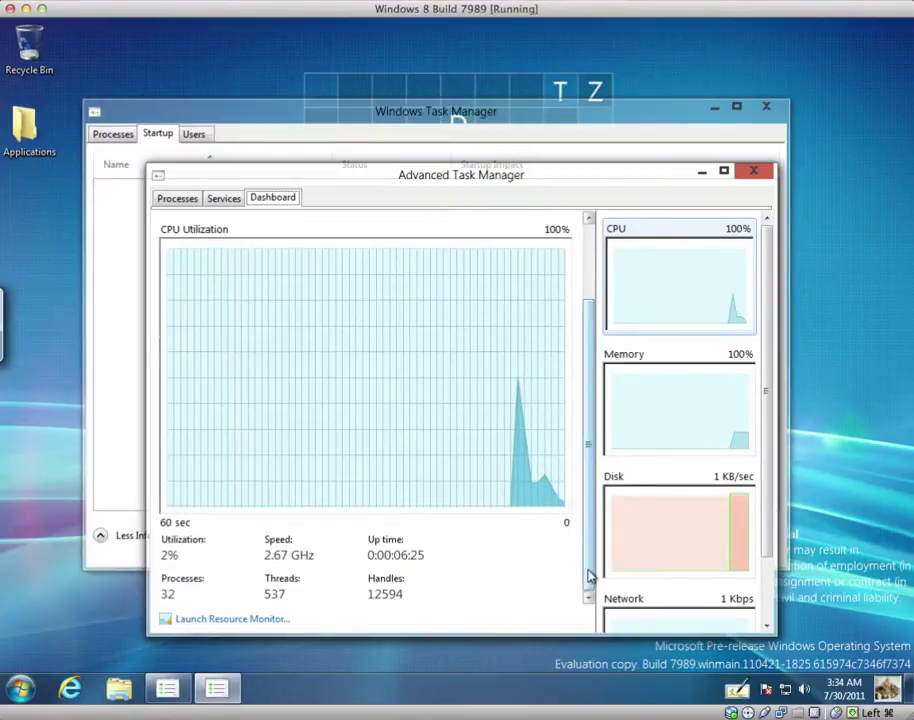
pyautogui.scroll(2, 597, 484)
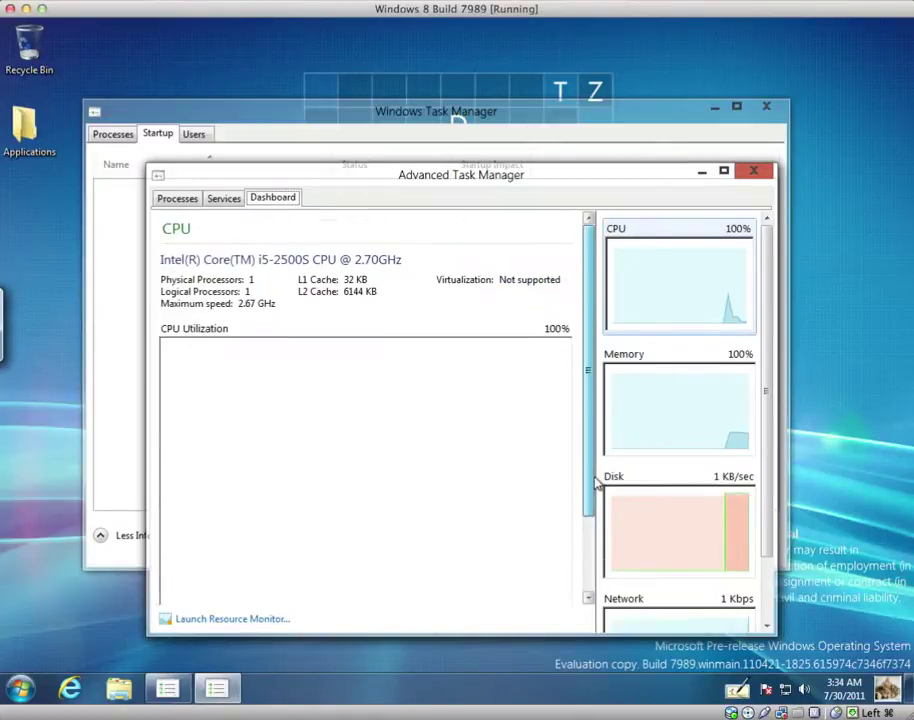
# Browse the Services and Processes tabs, then close Advanced Task Manager
pyautogui.click(234, 197)
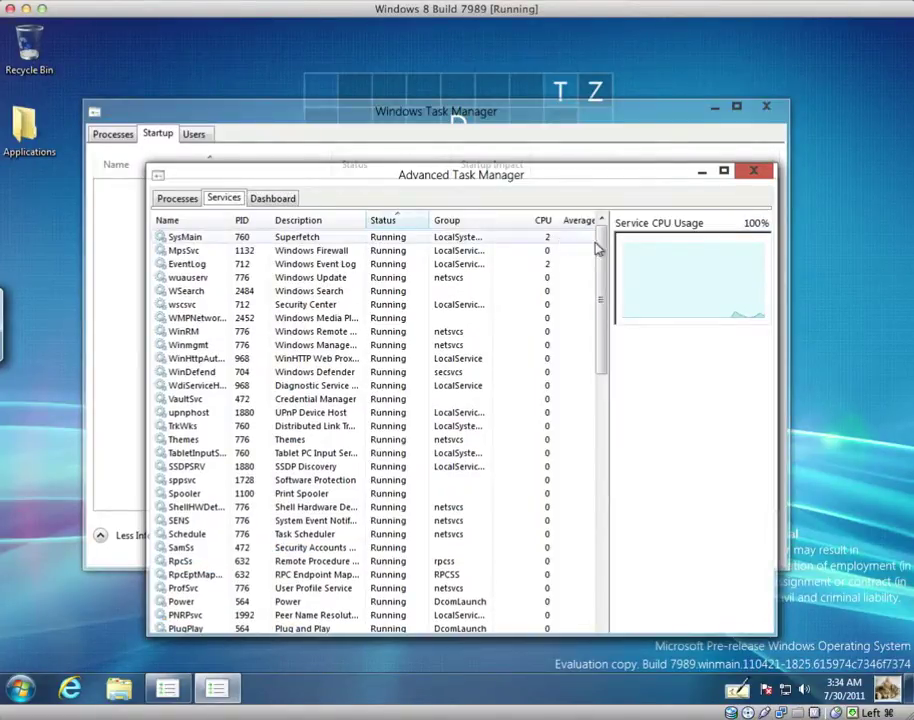
pyautogui.click(183, 202)
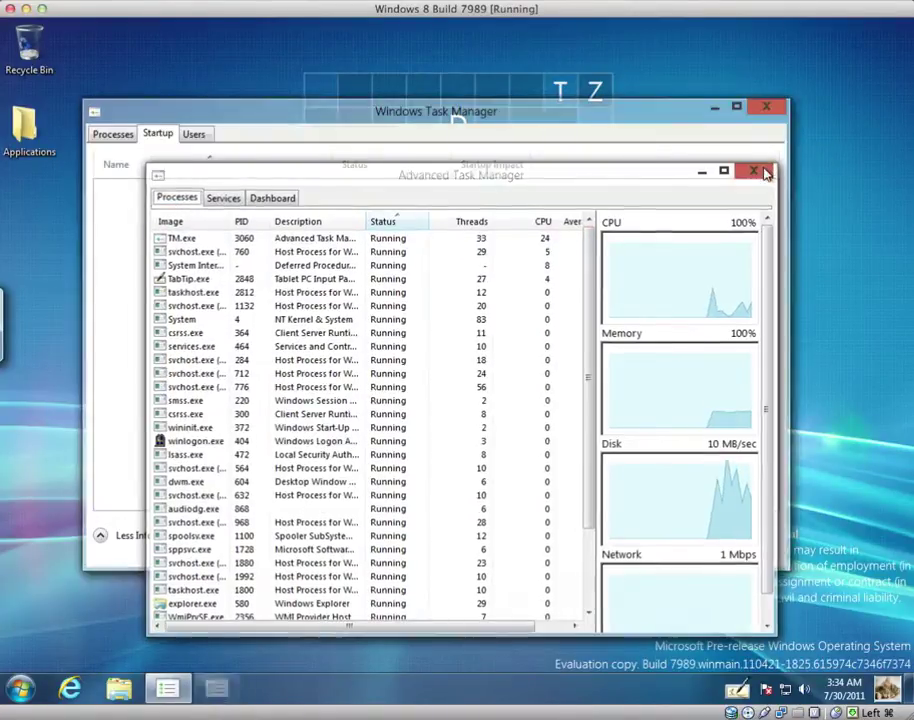
pyautogui.click(758, 171)
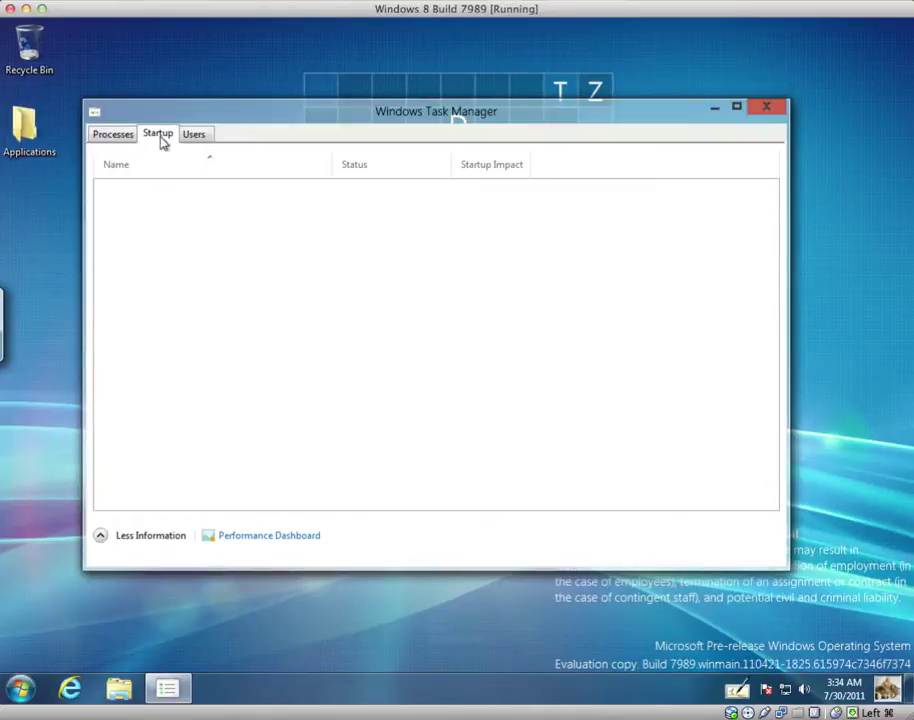
# Shrink Task Manager to compact view on Processes and launch Internet Explorer from the taskbar
pyautogui.click(122, 137)
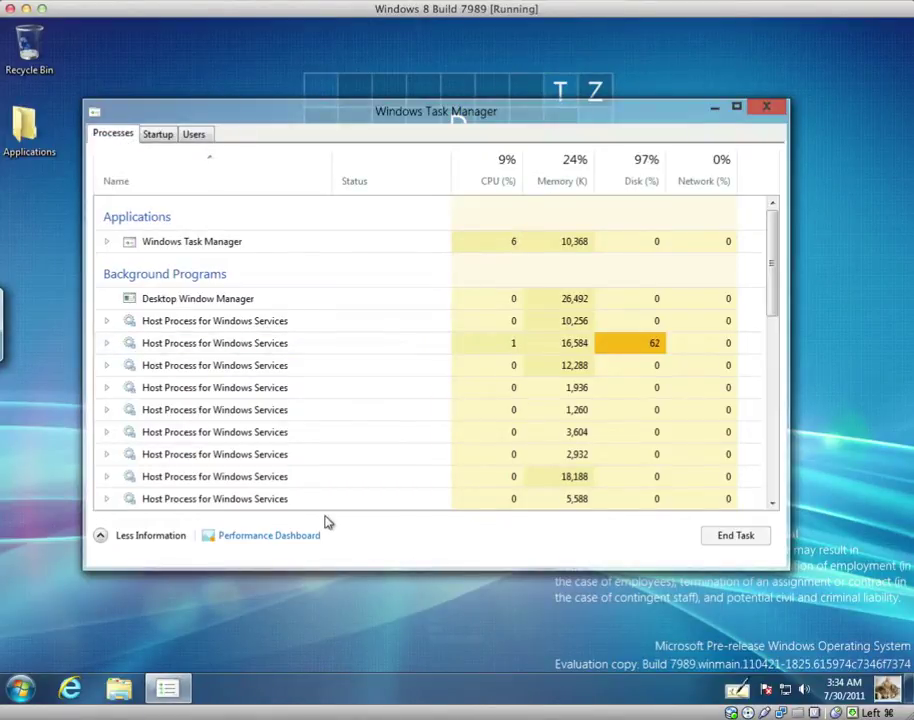
pyautogui.click(140, 535)
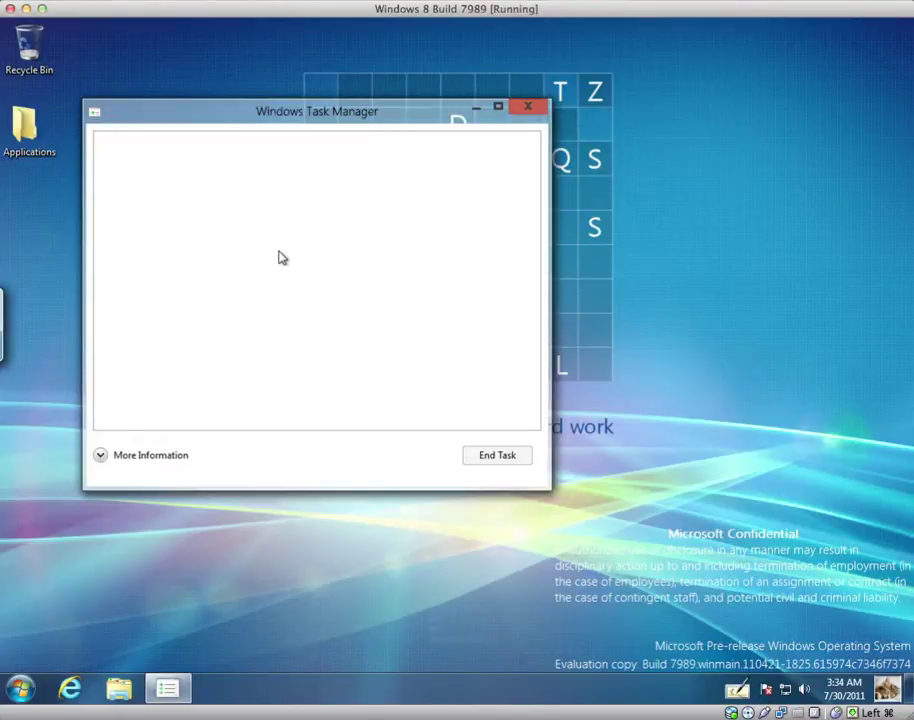
pyautogui.click(22, 686)
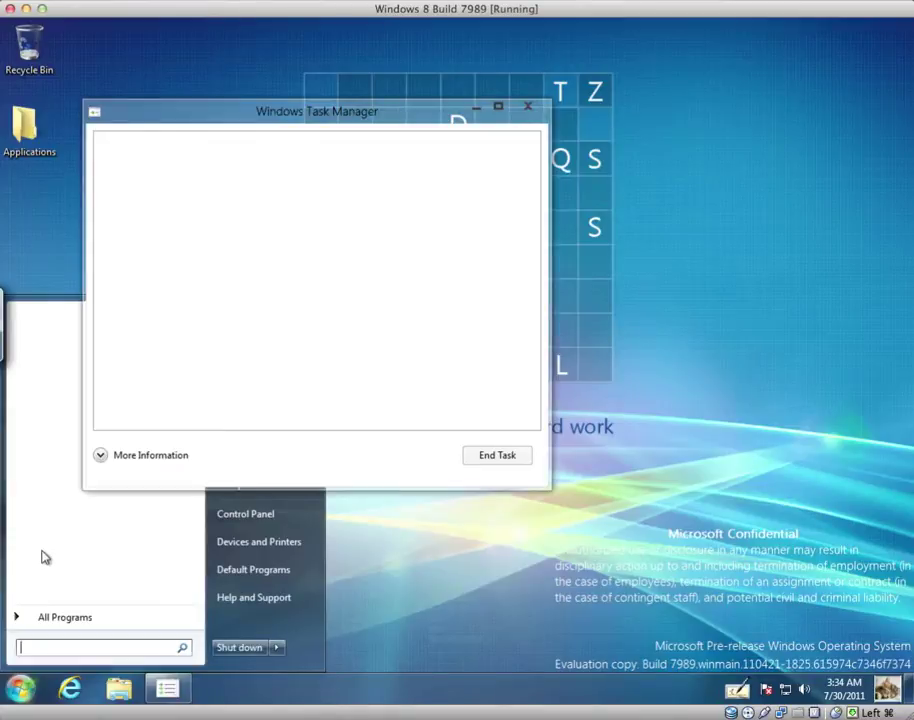
pyautogui.click(63, 684)
pyautogui.click(66, 686)
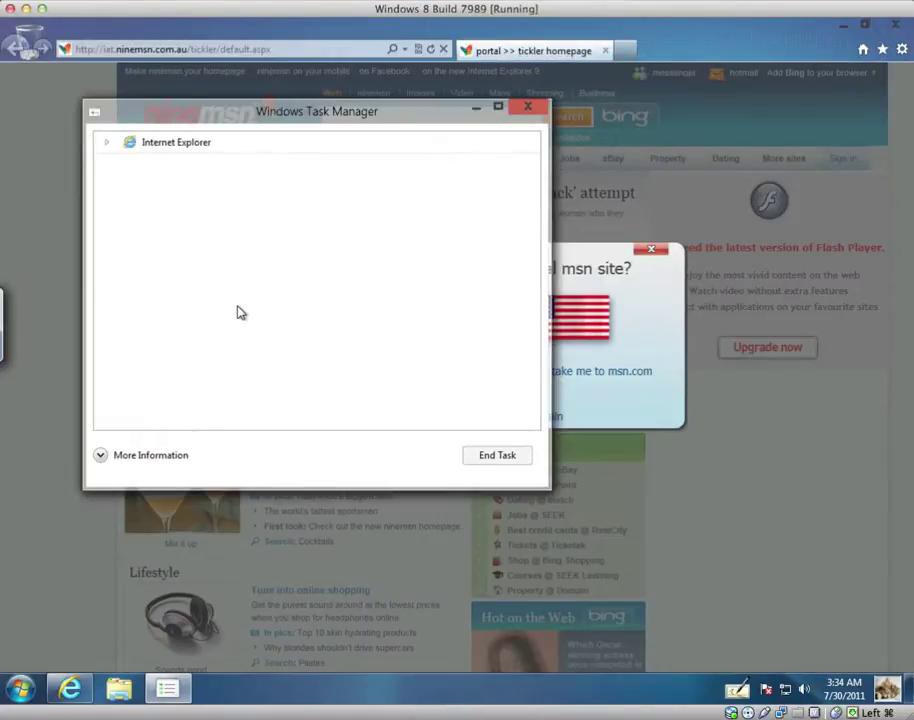
# Expand and collapse Internet Explorer's entry in Task Manager, then close Task Manager
pyautogui.click(104, 147)
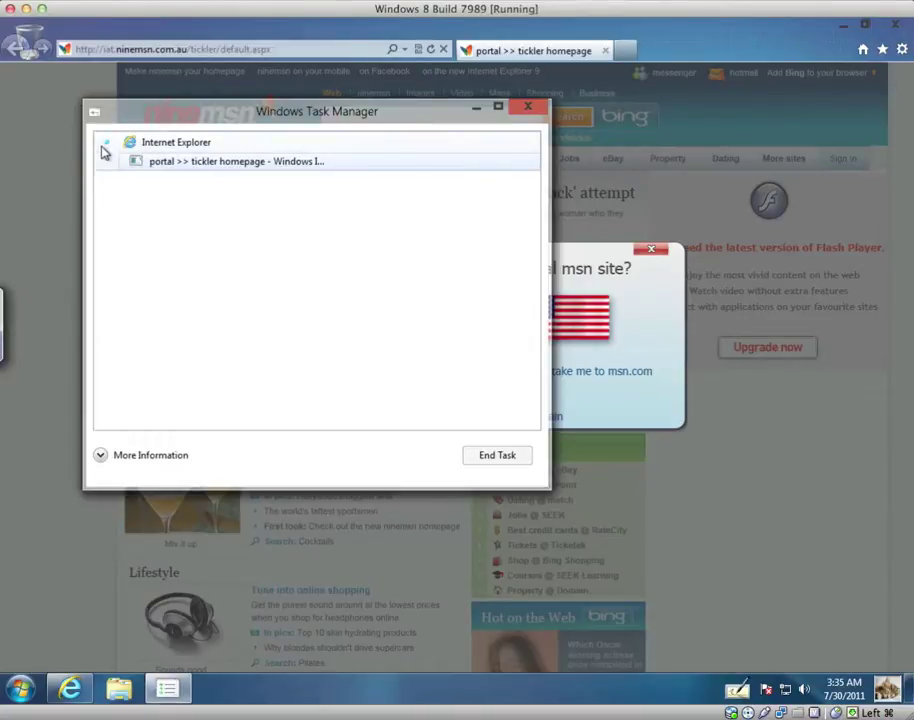
pyautogui.click(104, 146)
pyautogui.click(104, 146)
pyautogui.click(104, 146)
pyautogui.click(535, 108)
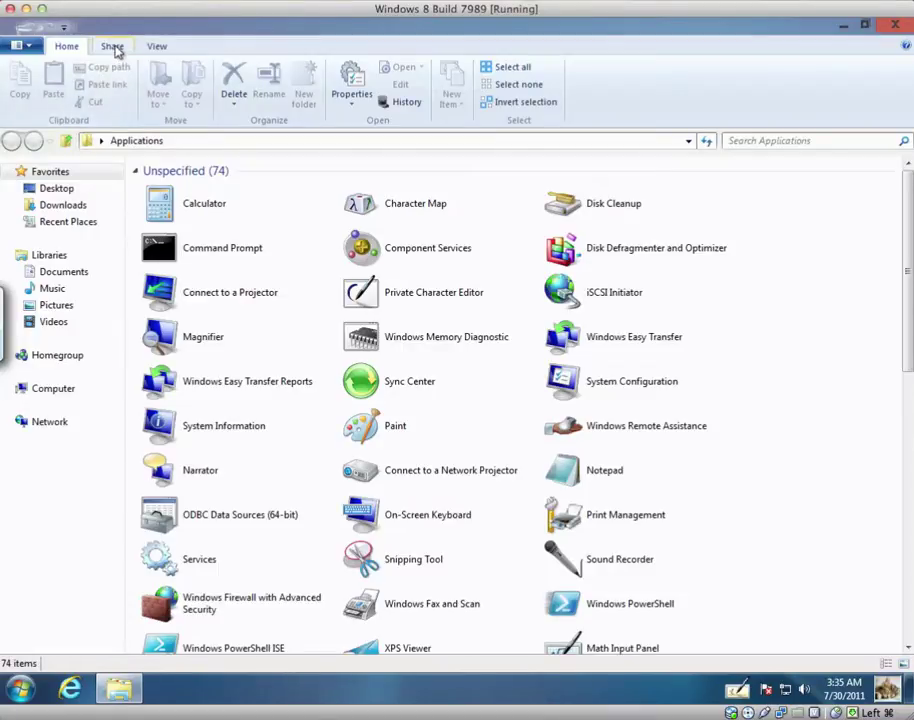
# Browse the Share, View and Home ribbon tabs, then close the Applications folder window
pyautogui.click(114, 48)
pyautogui.click(150, 47)
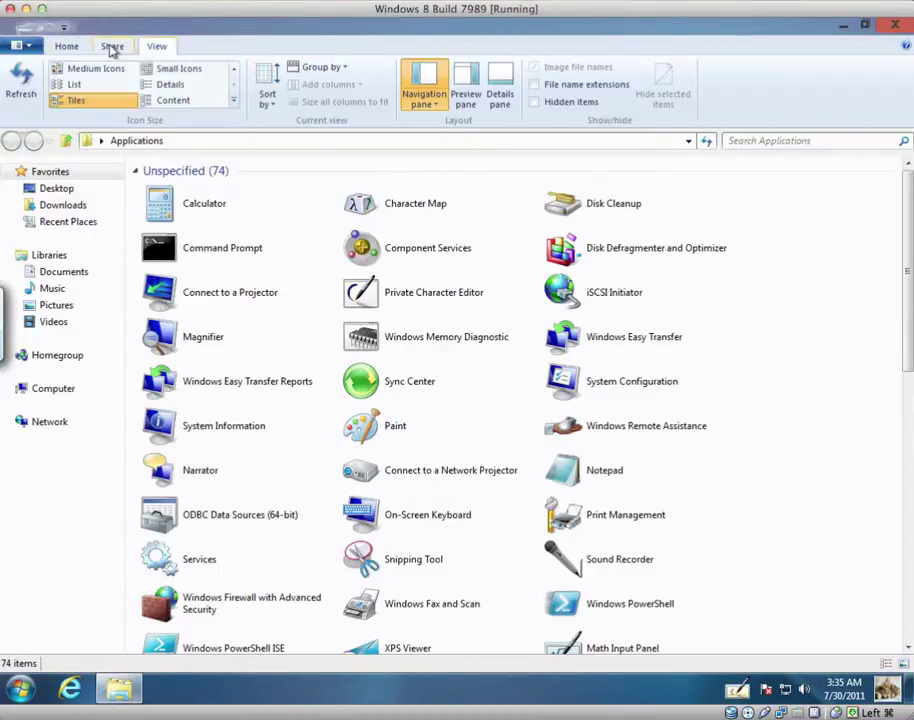
pyautogui.click(66, 46)
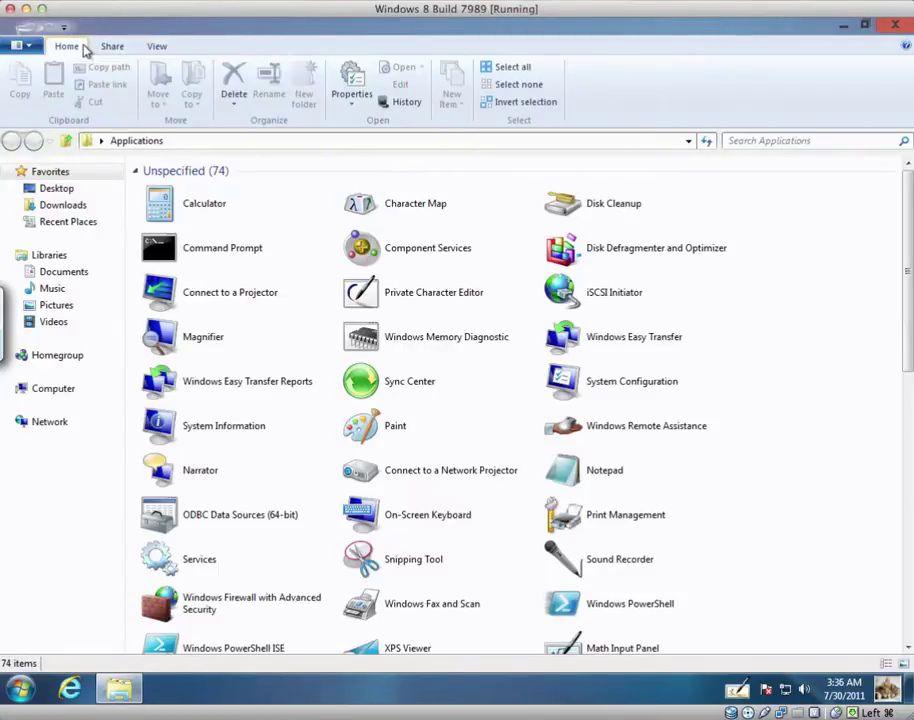
pyautogui.click(895, 25)
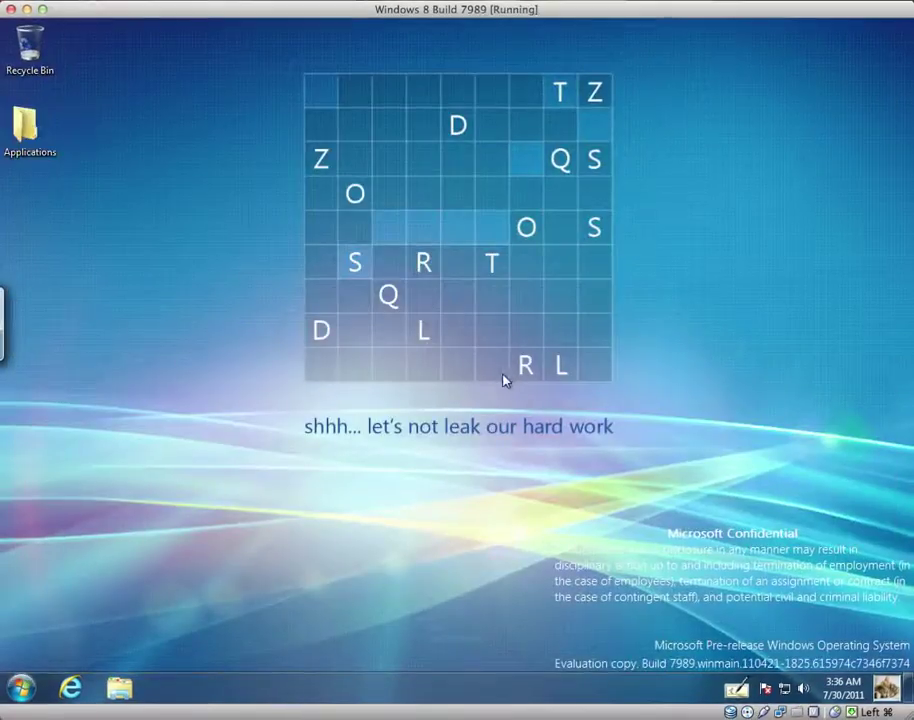
# From Start, go to the user's Downloads folder, open the RedPill_Enabler_v1401 zip and launch its application
pyautogui.click(21, 690)
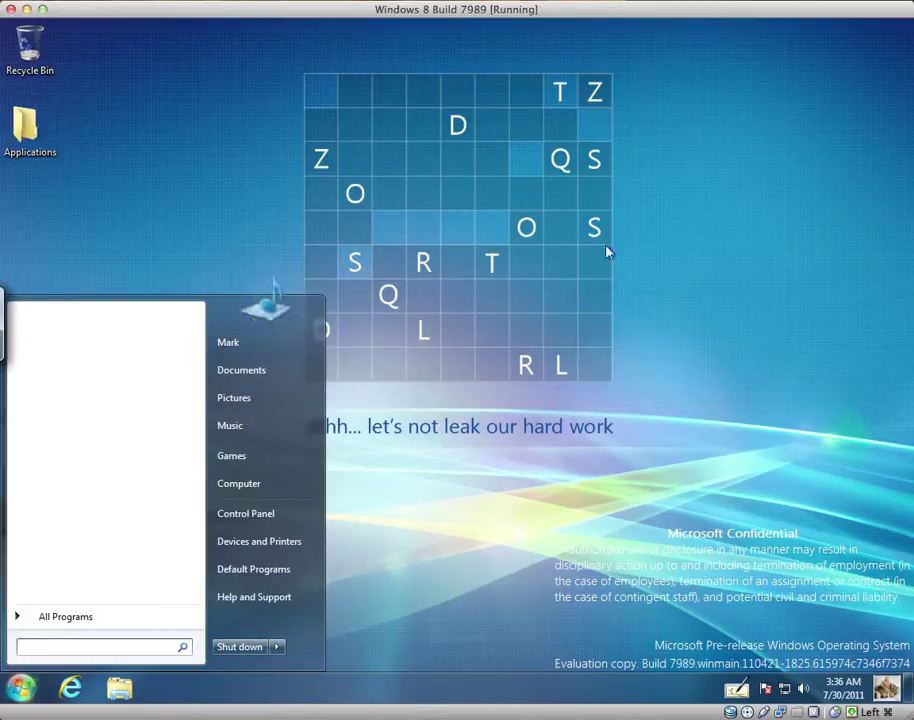
pyautogui.click(251, 357)
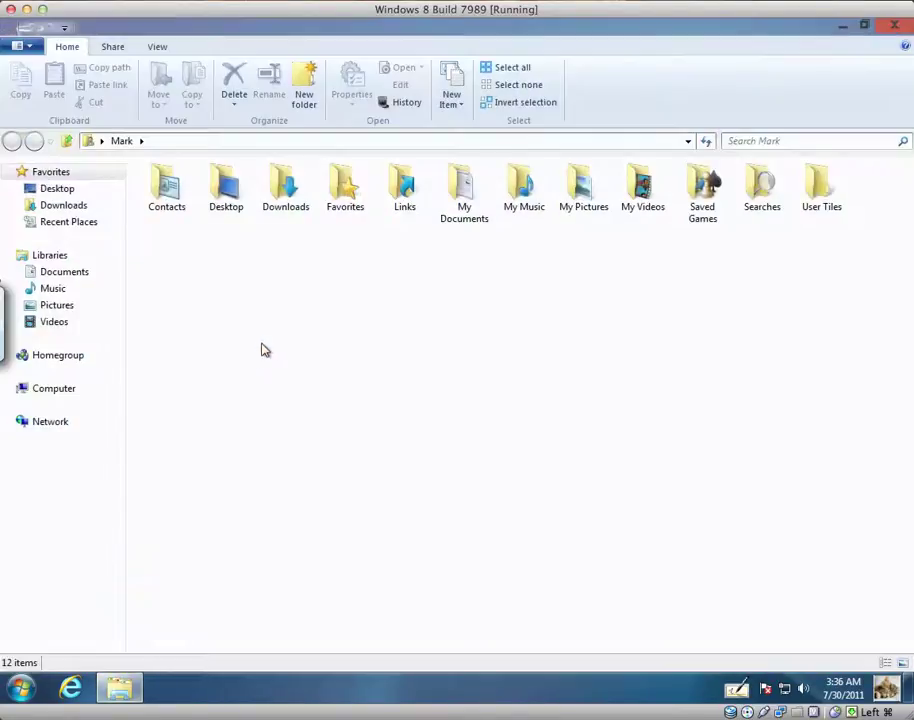
pyautogui.doubleClick(290, 198)
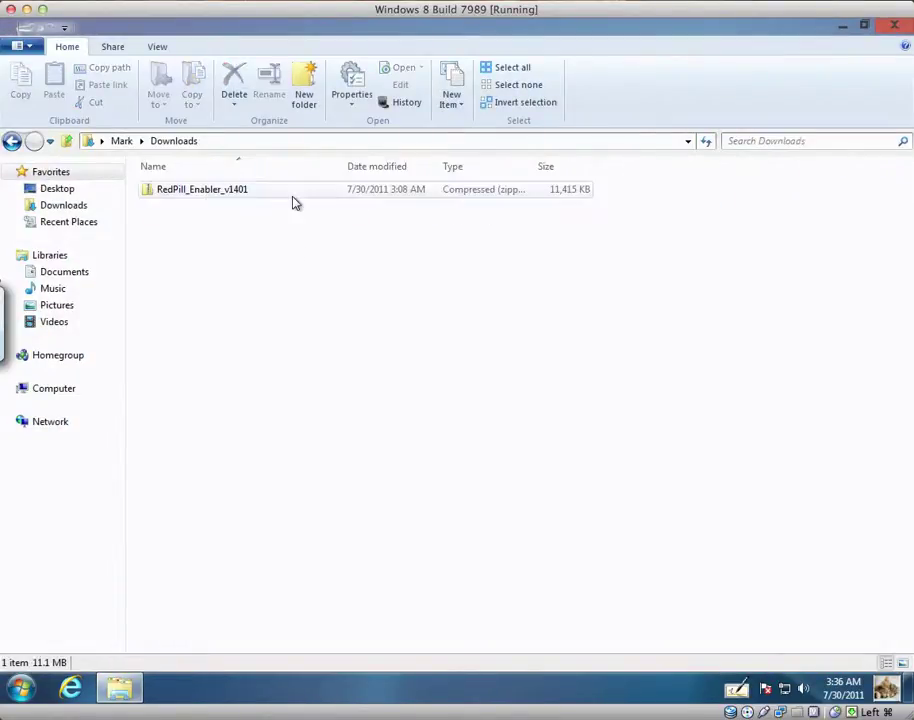
pyautogui.doubleClick(215, 196)
pyautogui.click(203, 193)
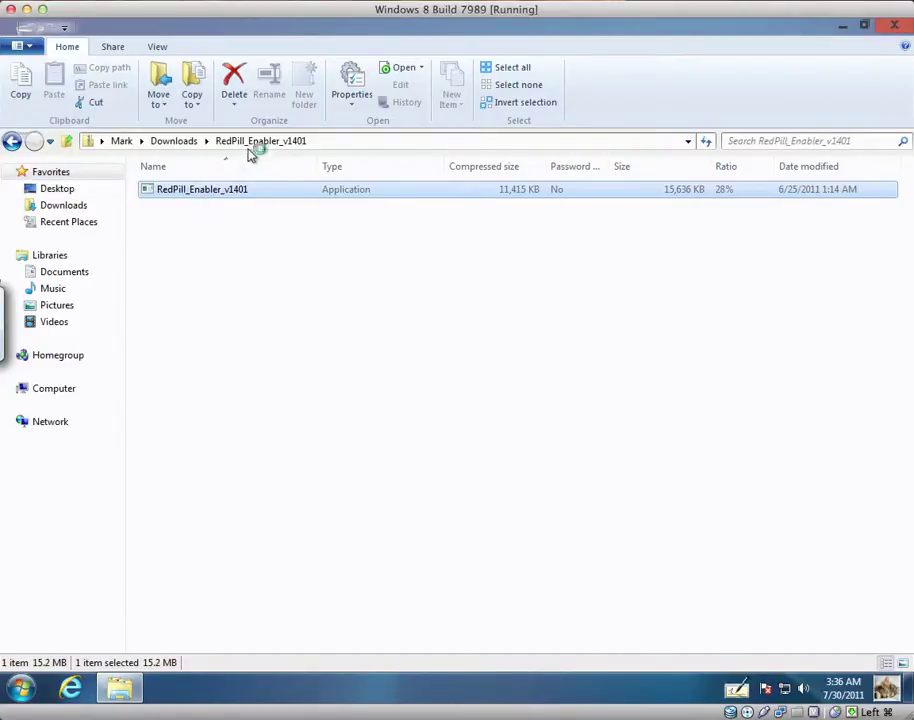
# Allow RedPill Enabler v1.4 past the security warning and User Account Control
pyautogui.click(500, 373)
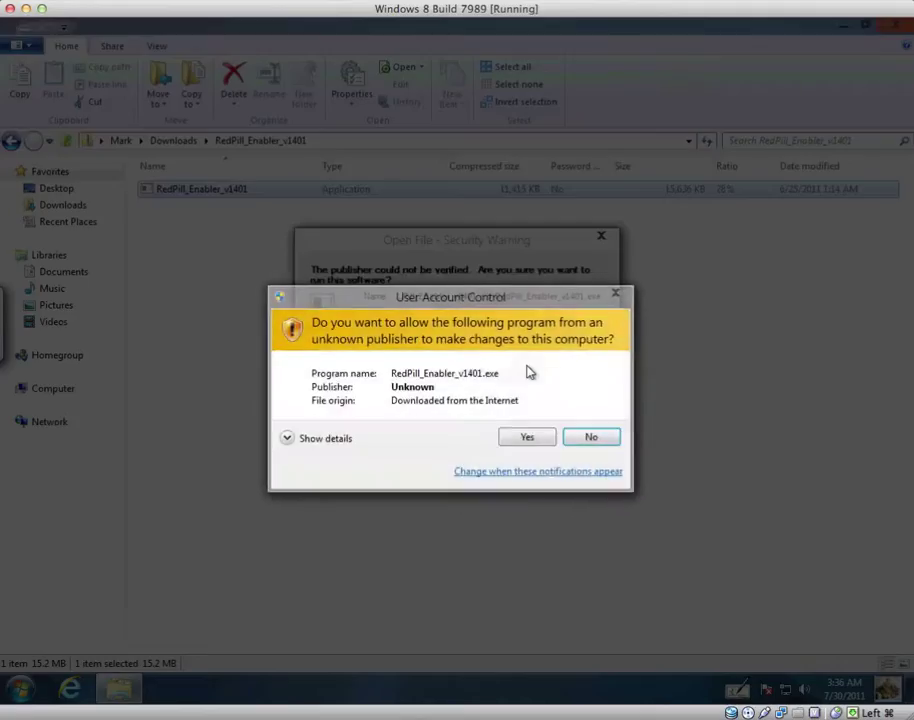
pyautogui.click(522, 439)
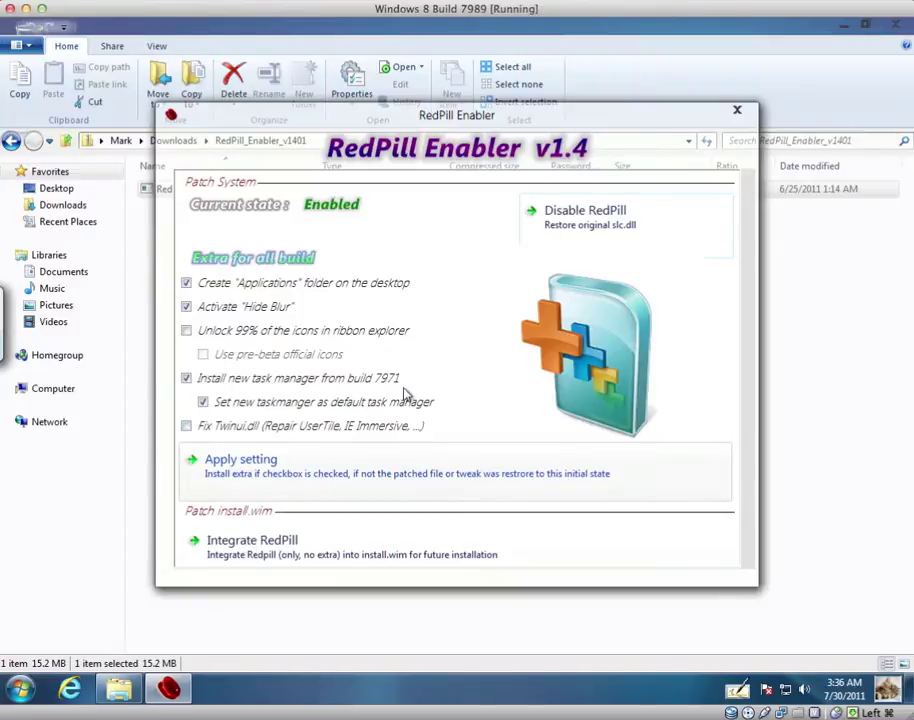
# Minimize Explorer and preview each RedPill Enabler extra option without changing any ticks
pyautogui.click(853, 27)
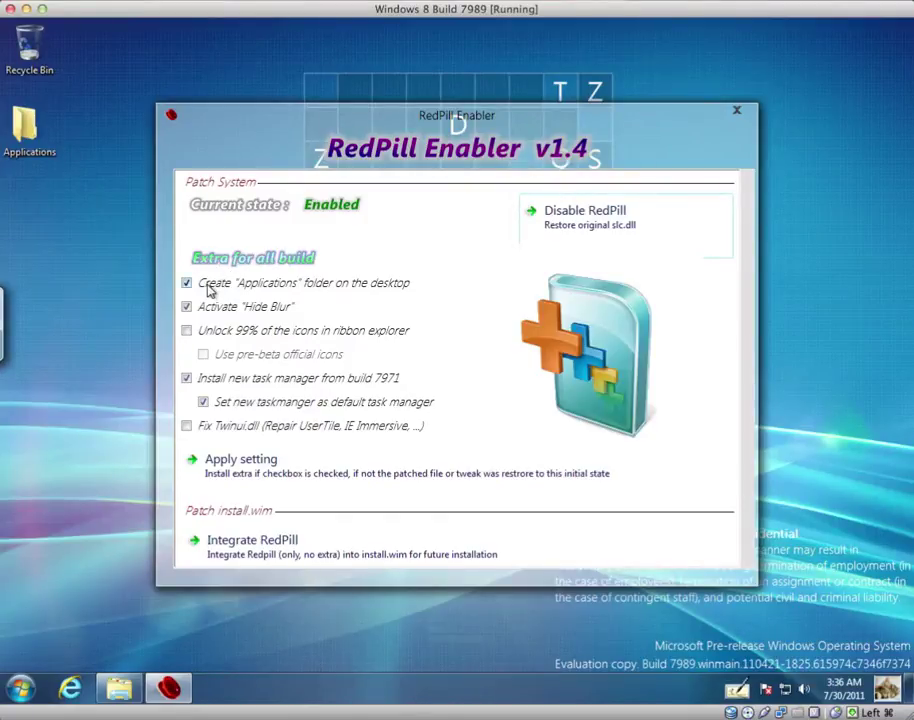
pyautogui.moveTo(208, 290)
# Close the RedPill Enabler v1.4 window
pyautogui.moveTo(300, 340)
pyautogui.moveTo(308, 381)
pyautogui.moveTo(277, 402)
pyautogui.moveTo(226, 338)
pyautogui.click(738, 118)
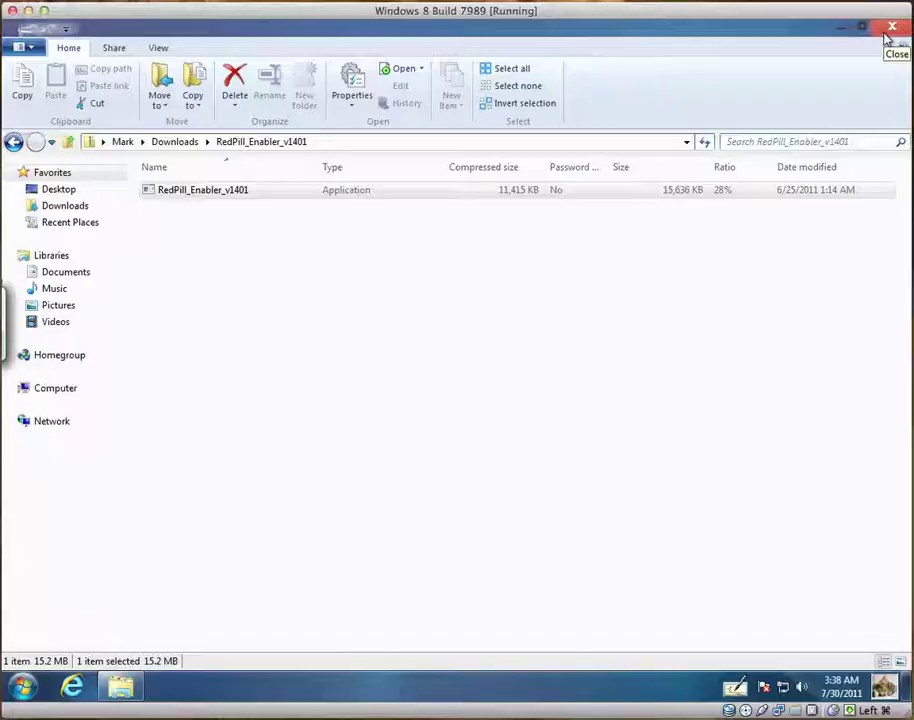